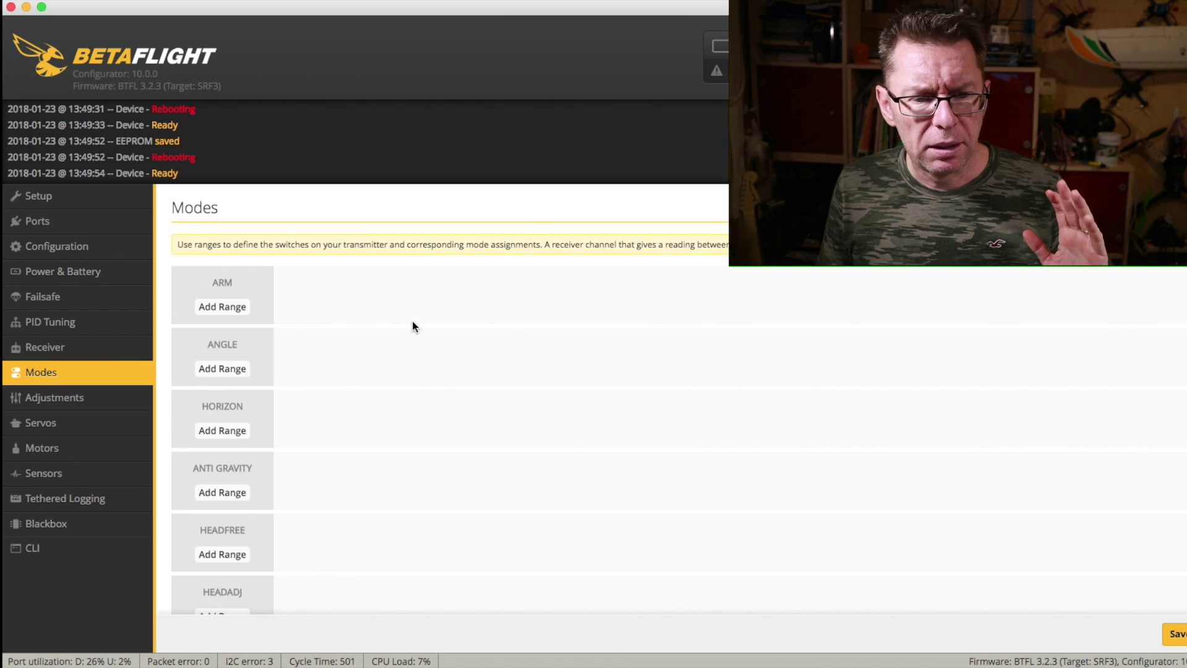
Add an ARM mode range on channel AUX 2 running from 1300 to 2100.
scroll(413, 322, "down", 15)
scroll(413, 323, "up", 15)
scroll(413, 326, "up", 1)
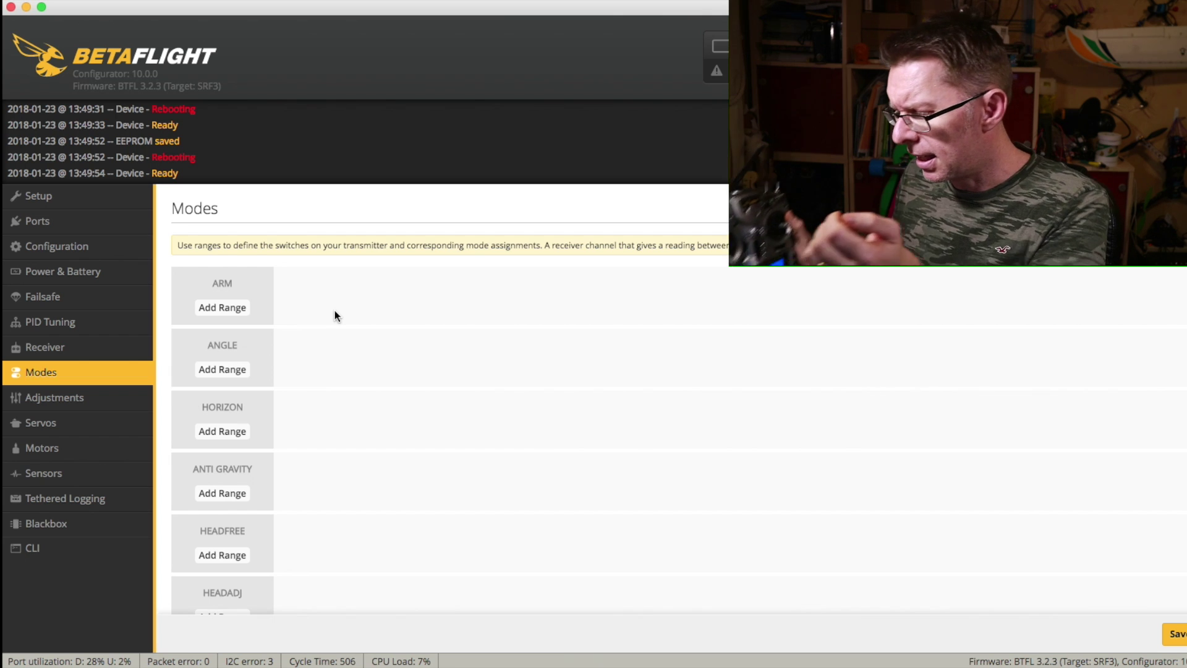
left_click(228, 309)
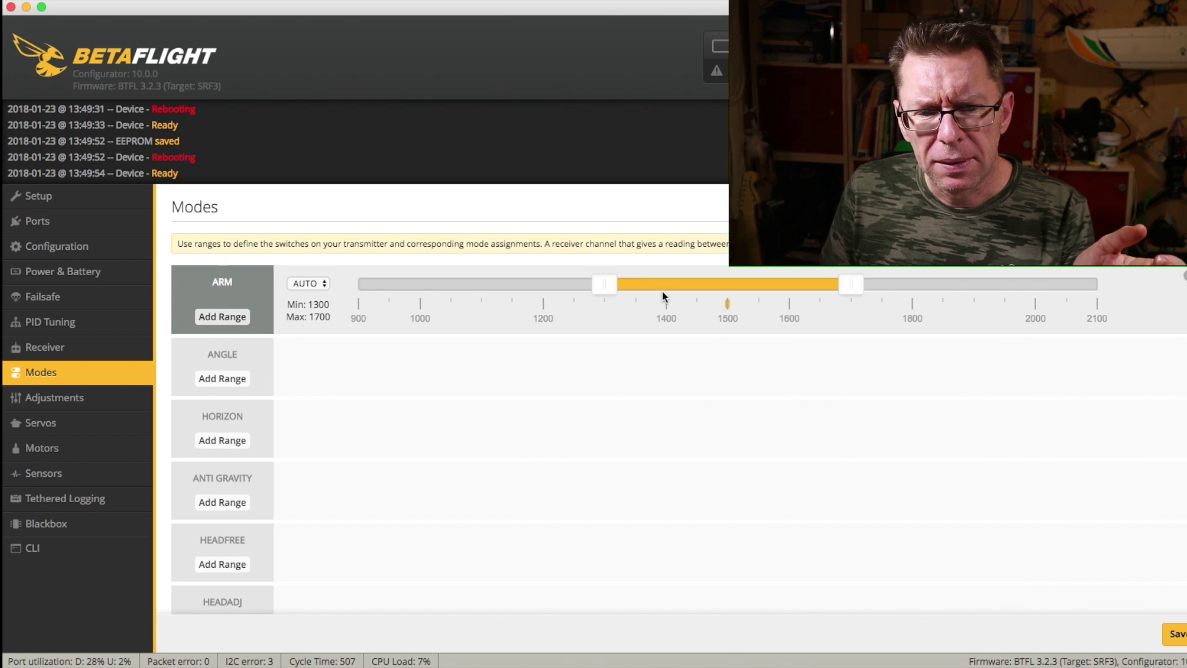
left_click(308, 283)
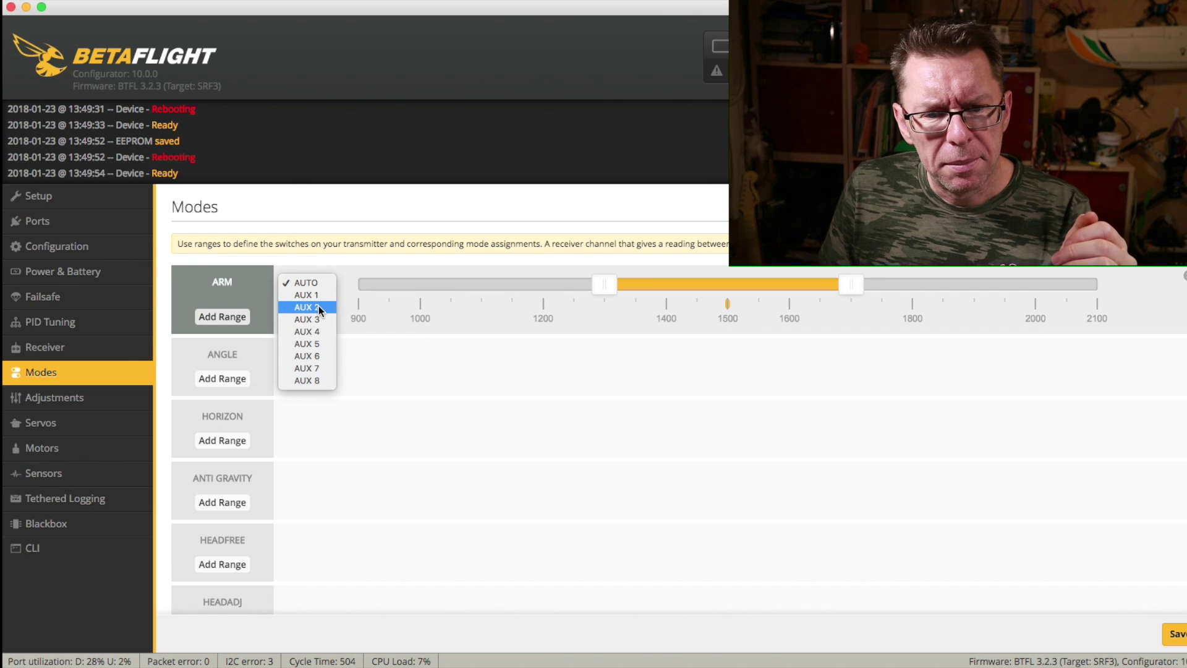
left_click(318, 306)
left_click_drag(849, 284, 1131, 281)
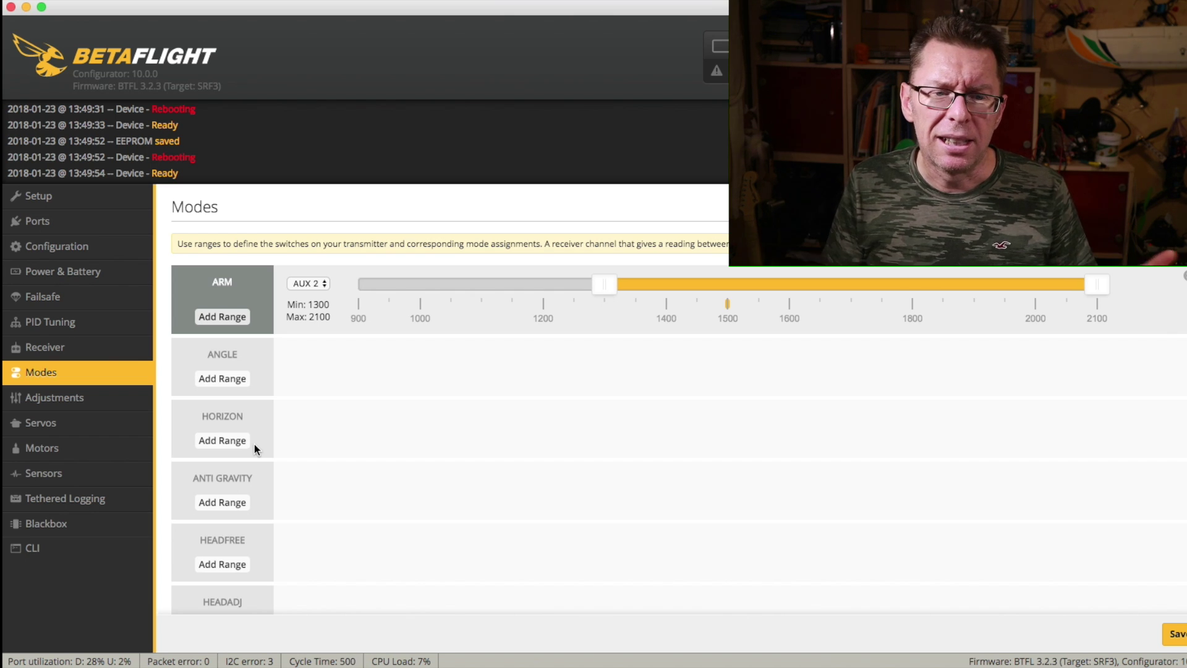
Add an ANGLE mode range on AUX 1 from 1300 to 1700 and save the modes.
left_click(221, 378)
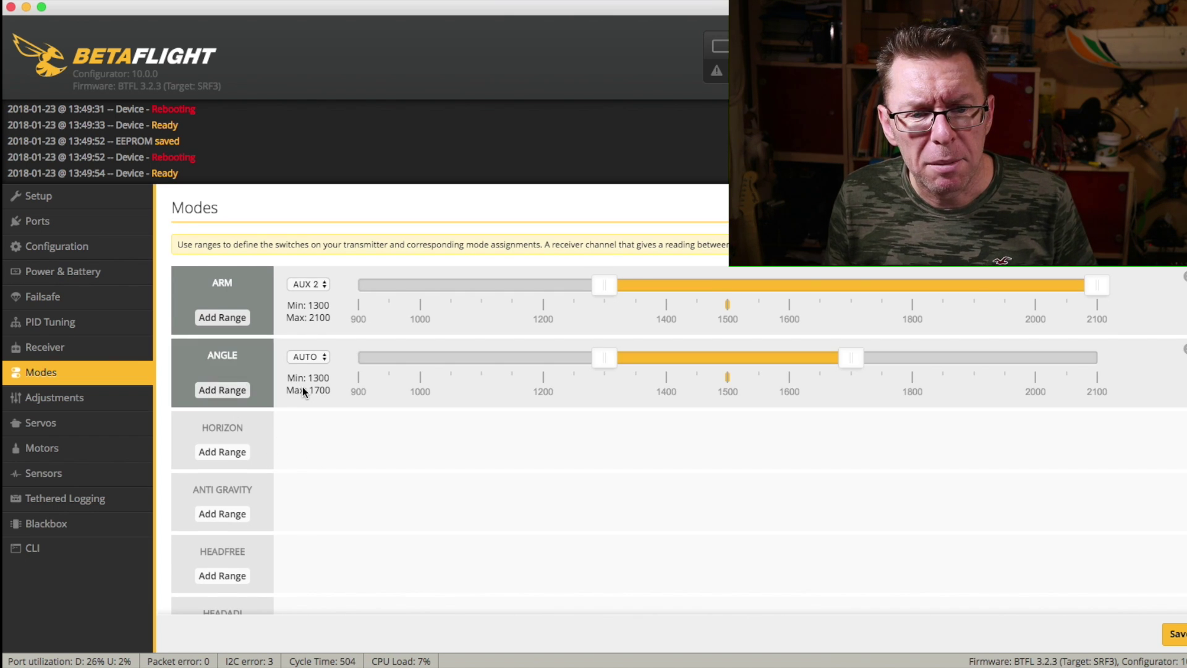
left_click(316, 359)
left_click(312, 370)
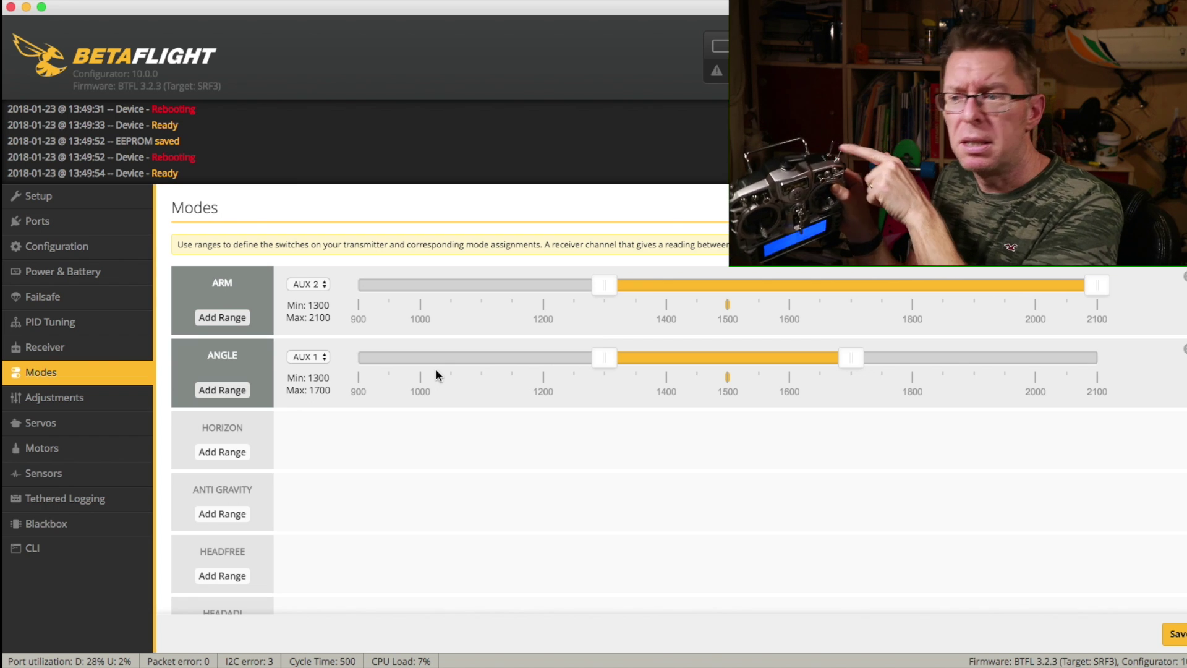
scroll(235, 425, "down", 1)
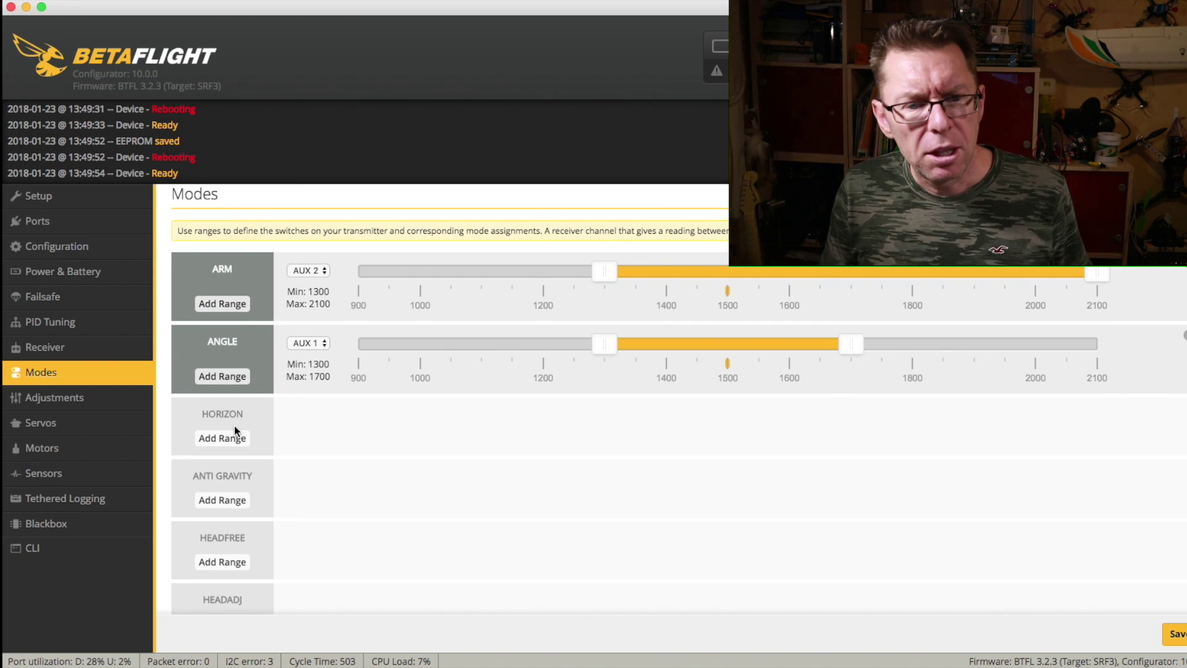
scroll(235, 427, "down", 3)
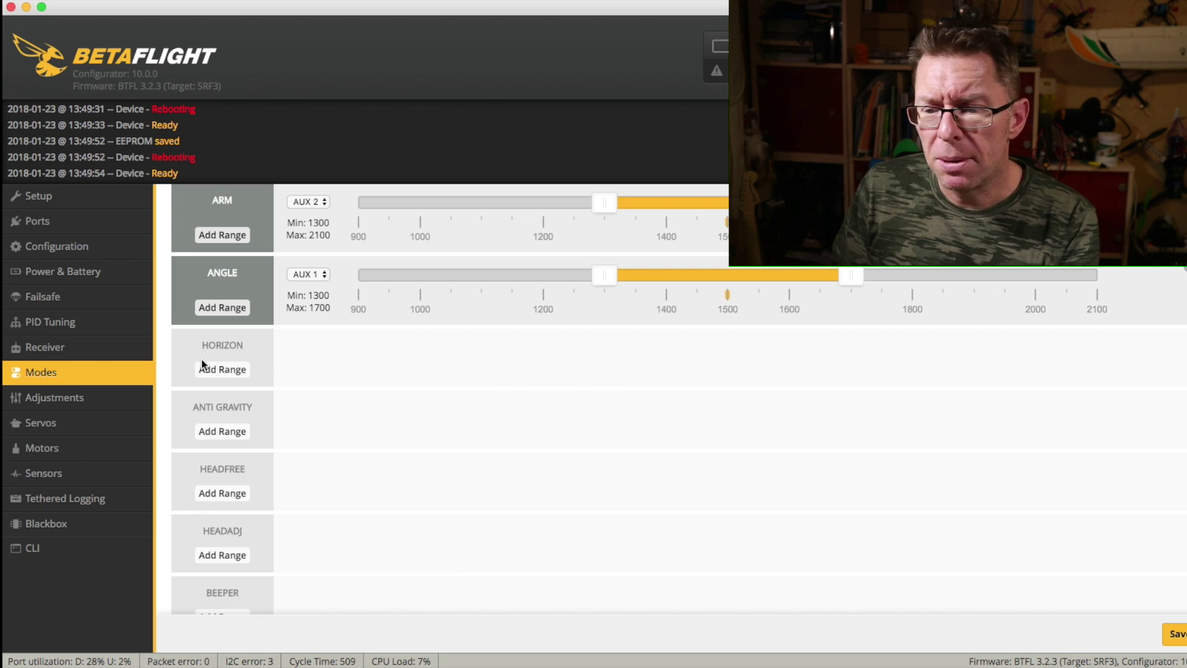
left_click(1178, 635)
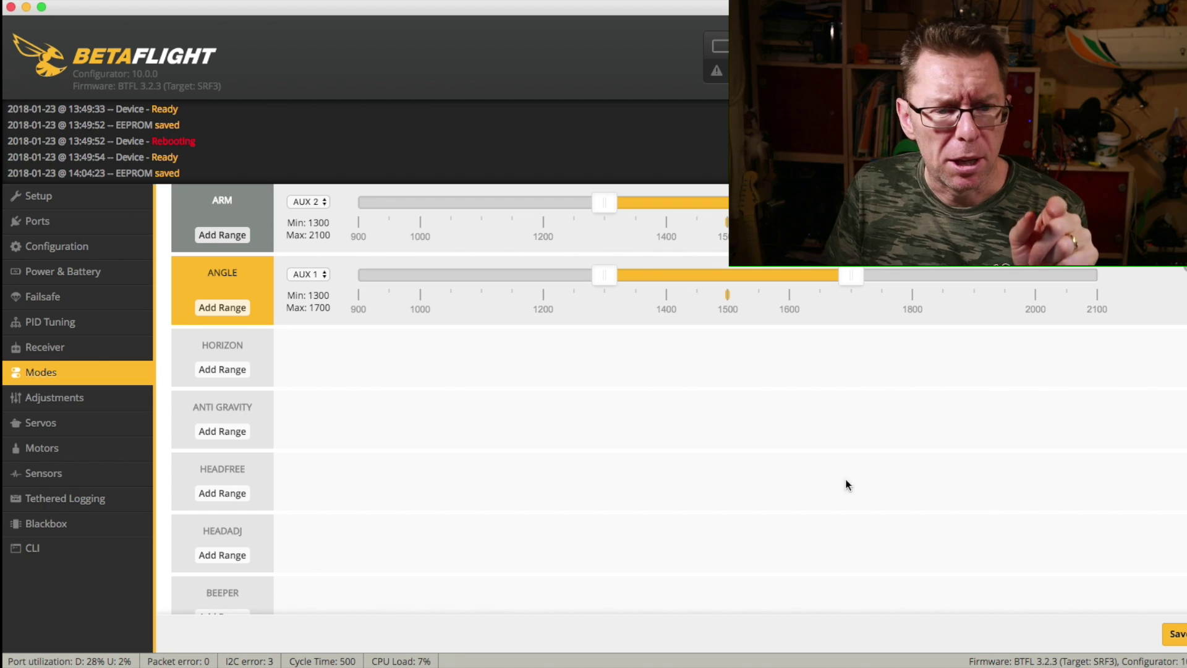
Enable the AIRMODE and ANTI_GRAVITY features among the other features of the board configuration.
scroll(334, 368, "down", 5)
scroll(334, 367, "down", 8)
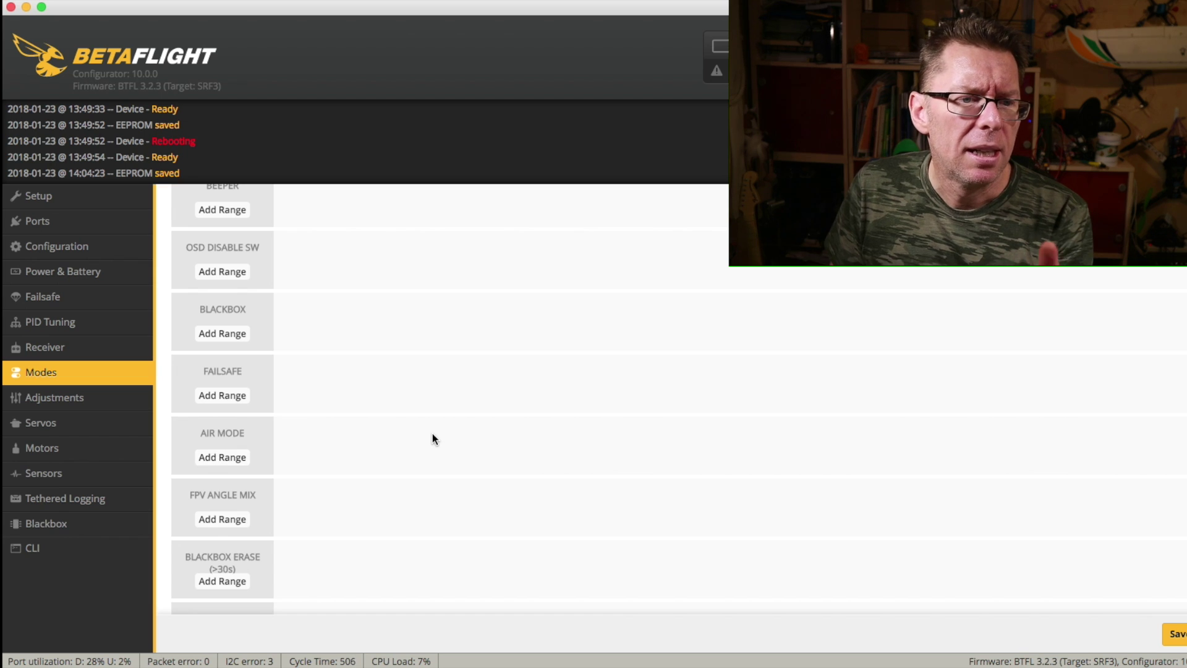
left_click(72, 247)
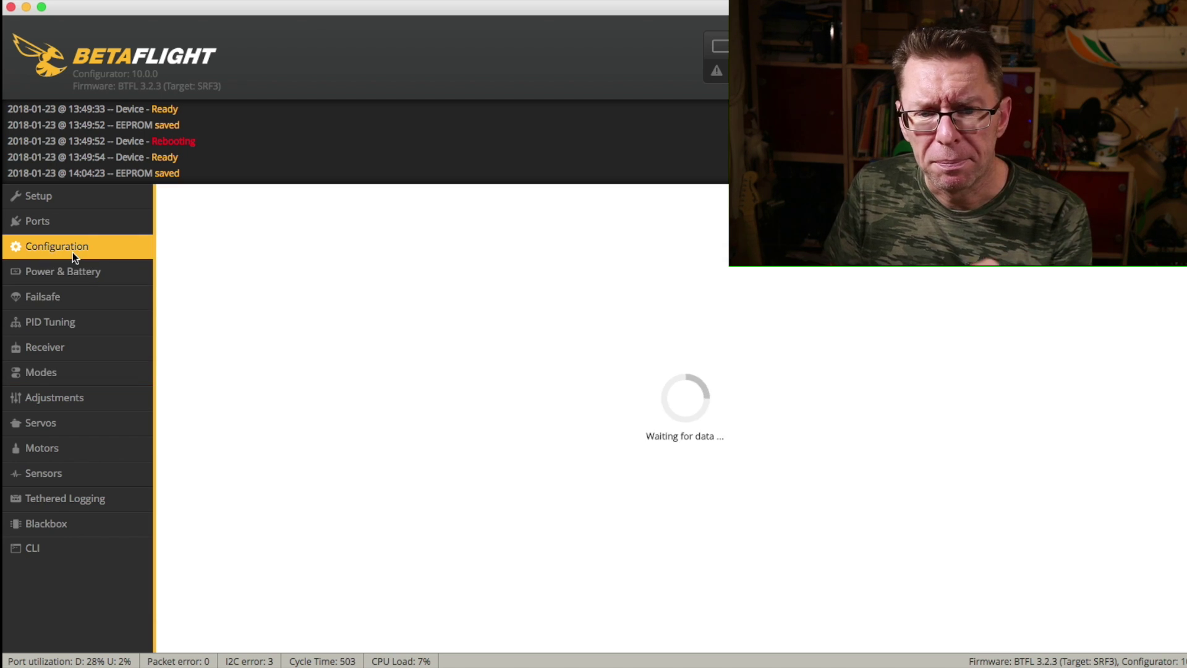
scroll(409, 397, "down", 1)
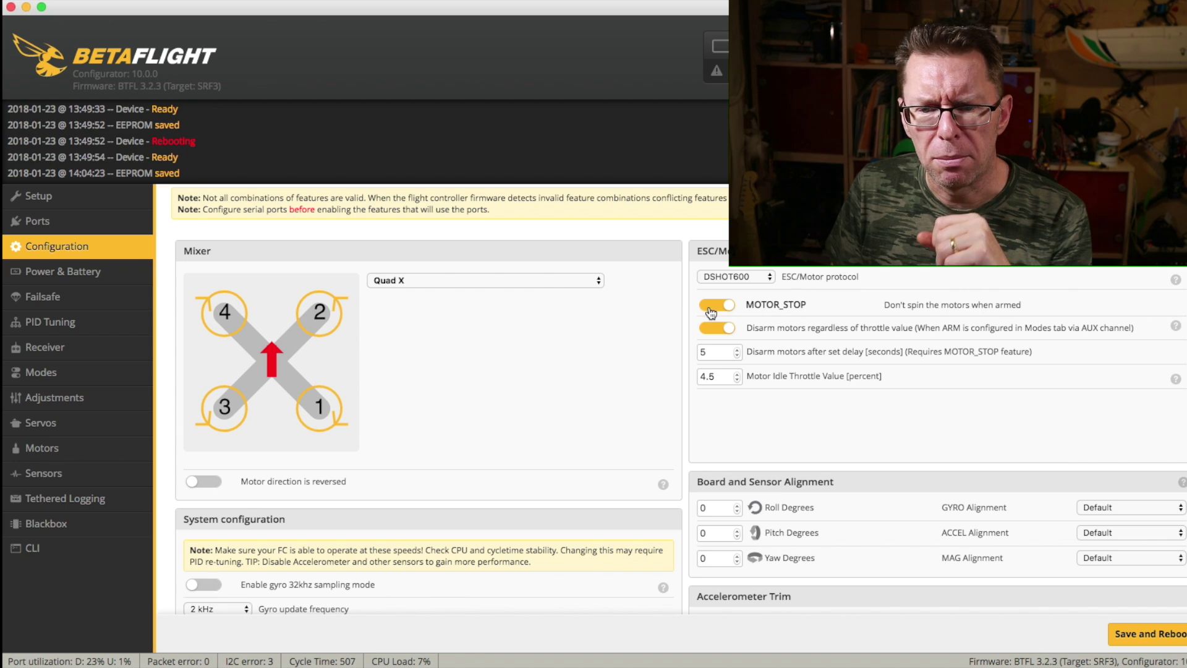
scroll(681, 304, "down", 1)
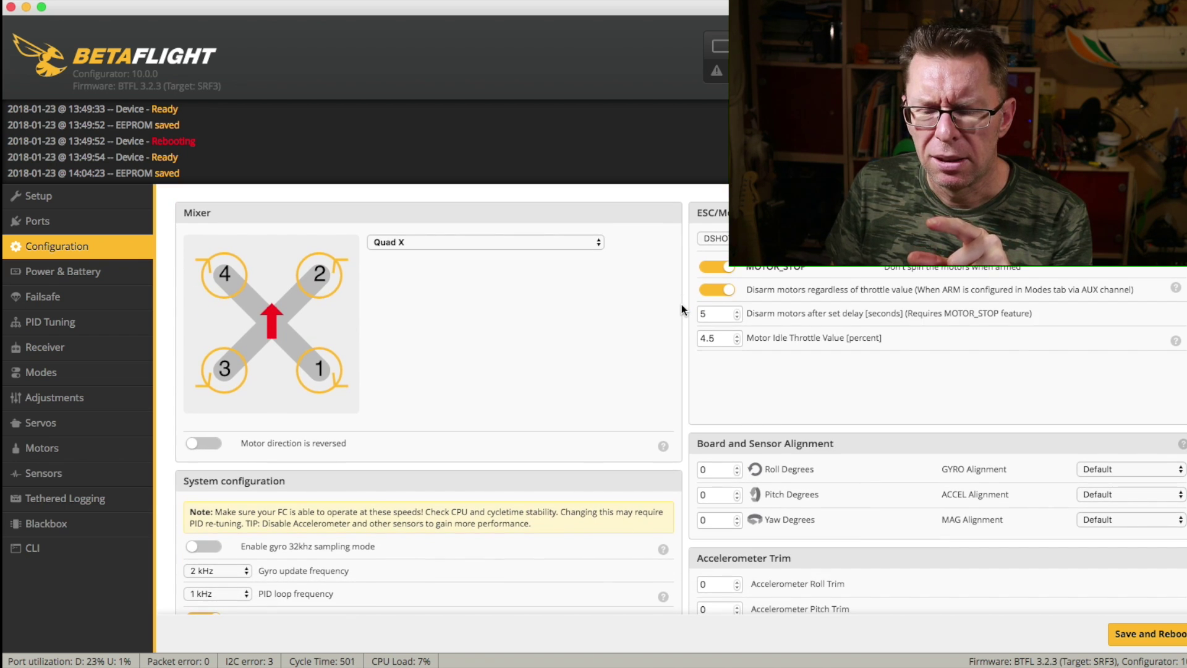
scroll(681, 304, "down", 5)
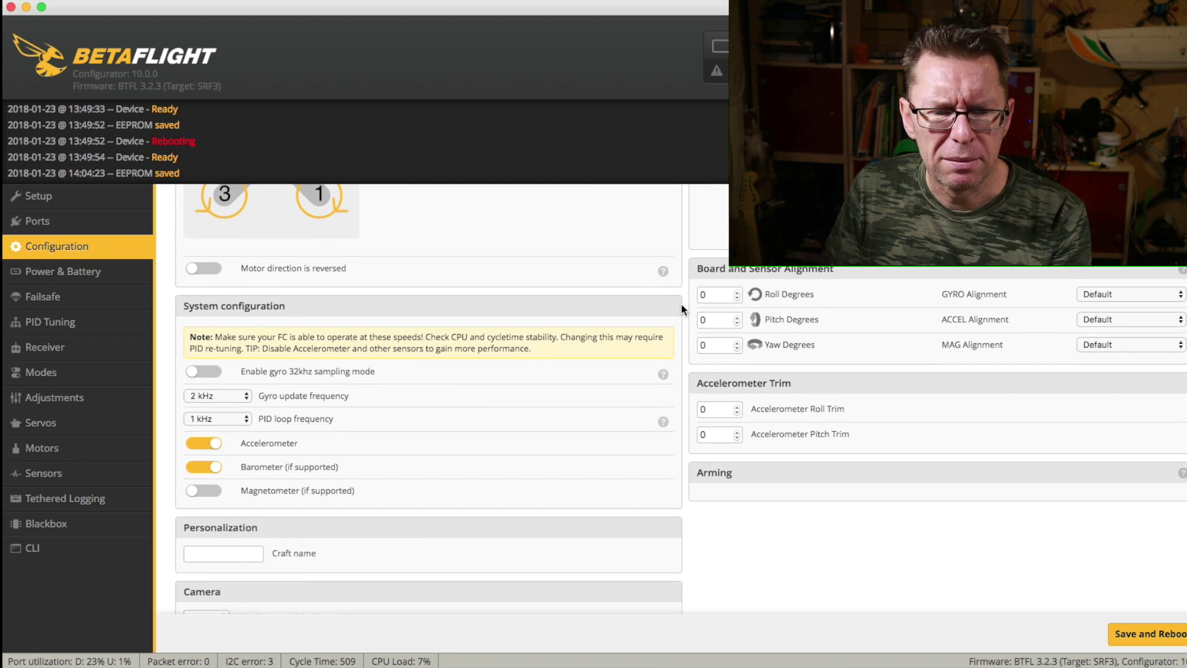
scroll(681, 304, "down", 1)
scroll(681, 304, "down", 8)
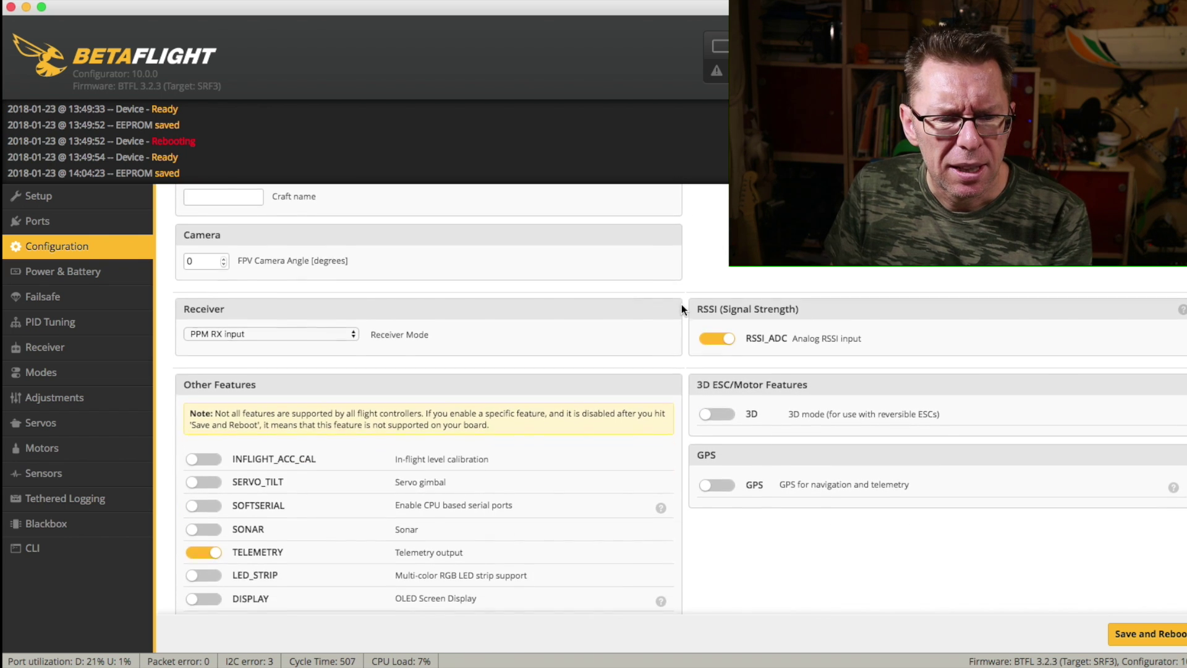
scroll(682, 304, "down", 2)
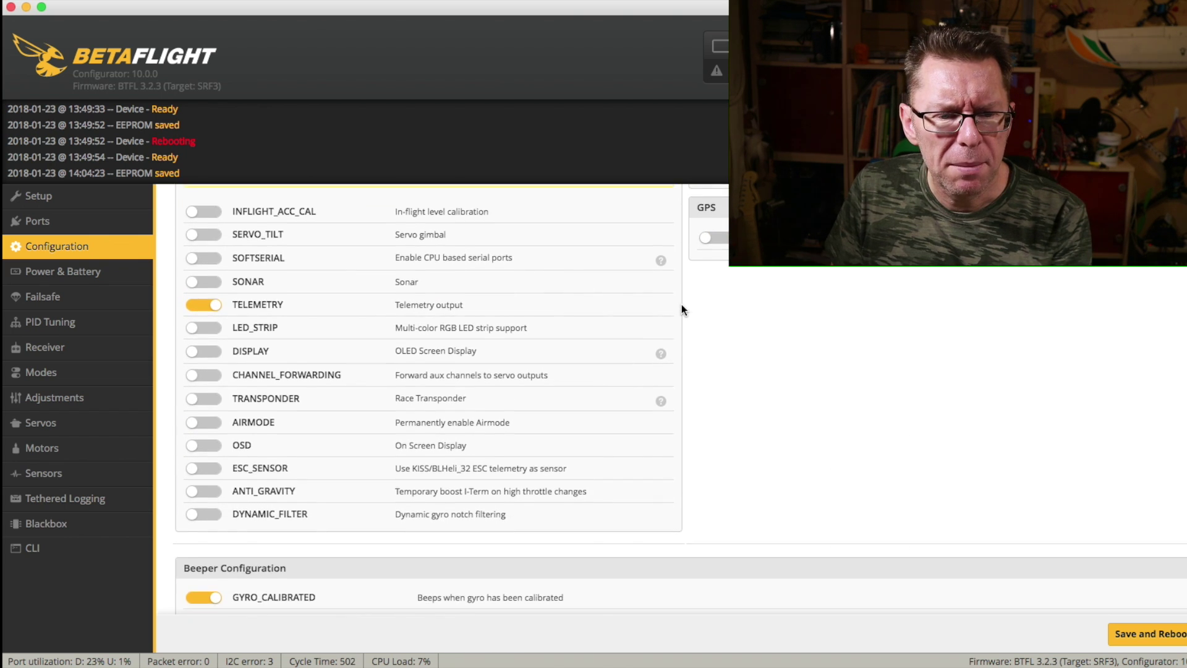
scroll(681, 304, "up", 1)
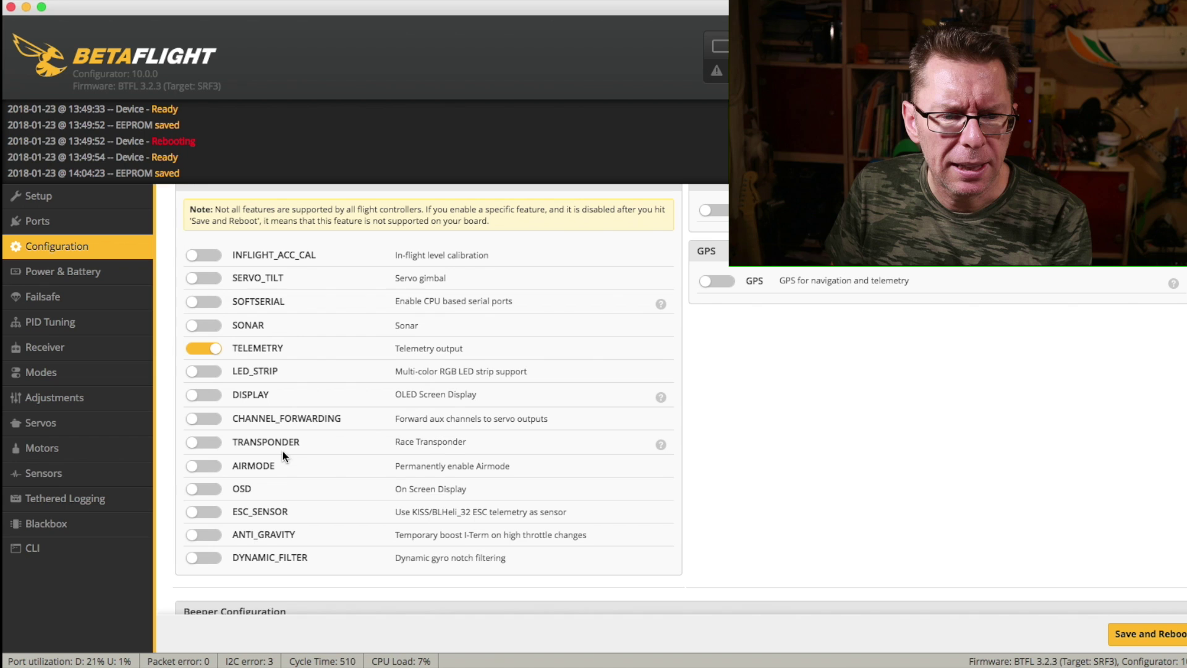
left_click(204, 467)
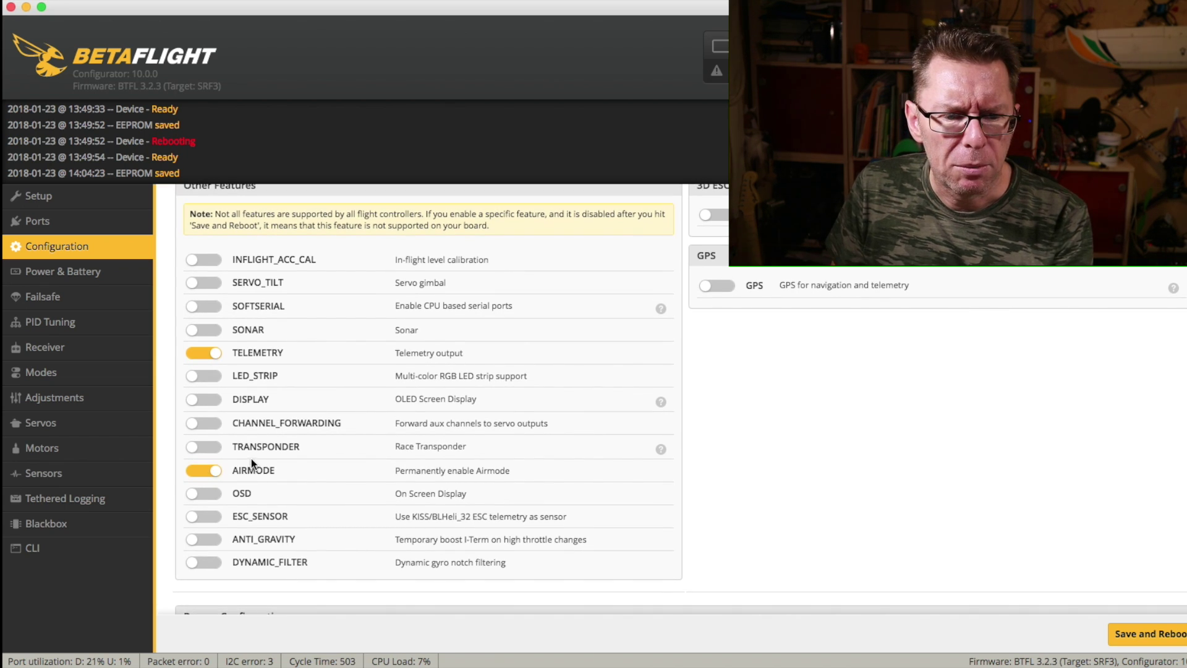
left_click(210, 541)
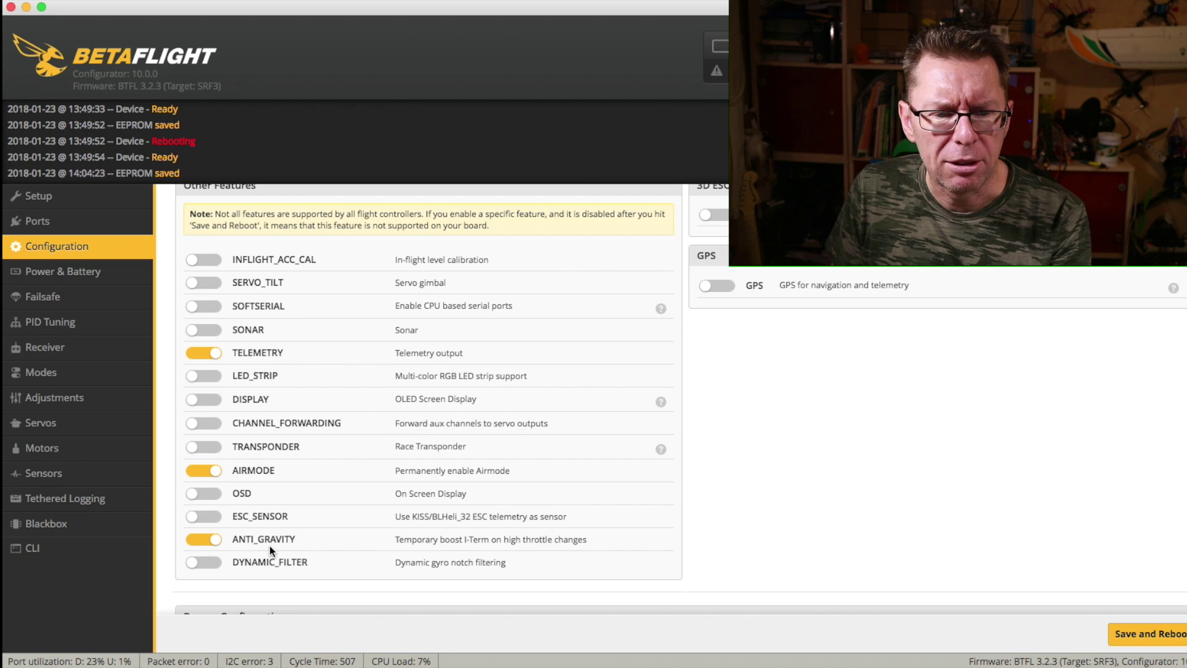
Disable the permanent AIRMODE feature and save the configuration with a reboot.
left_click(201, 472)
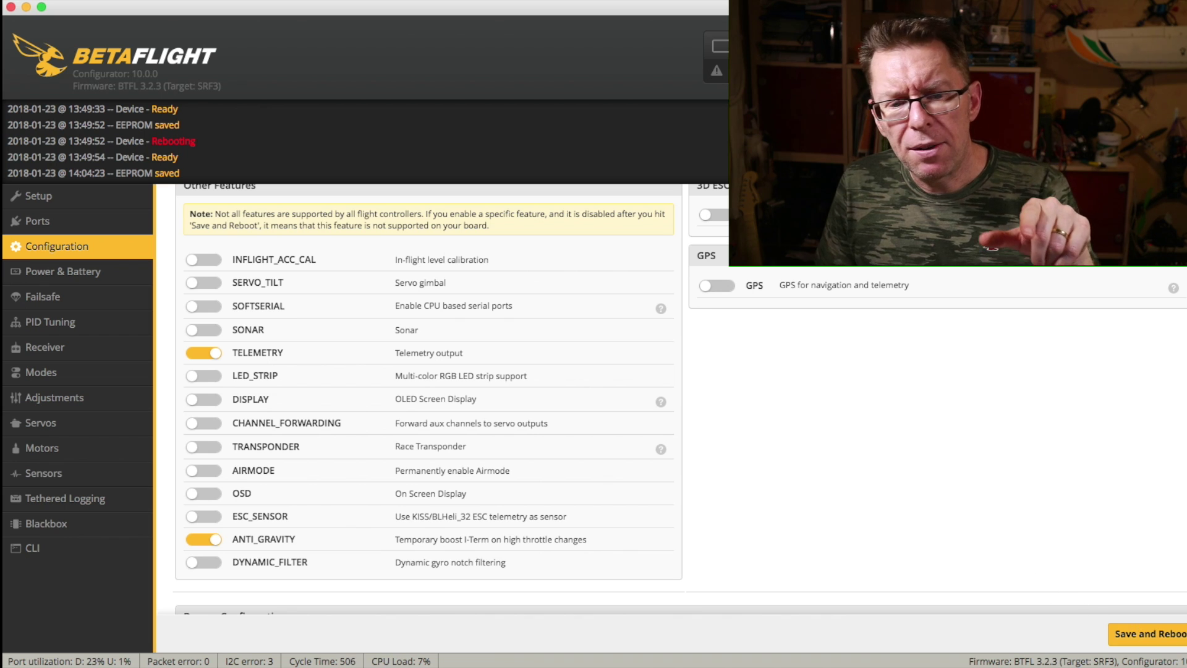
left_click(1152, 637)
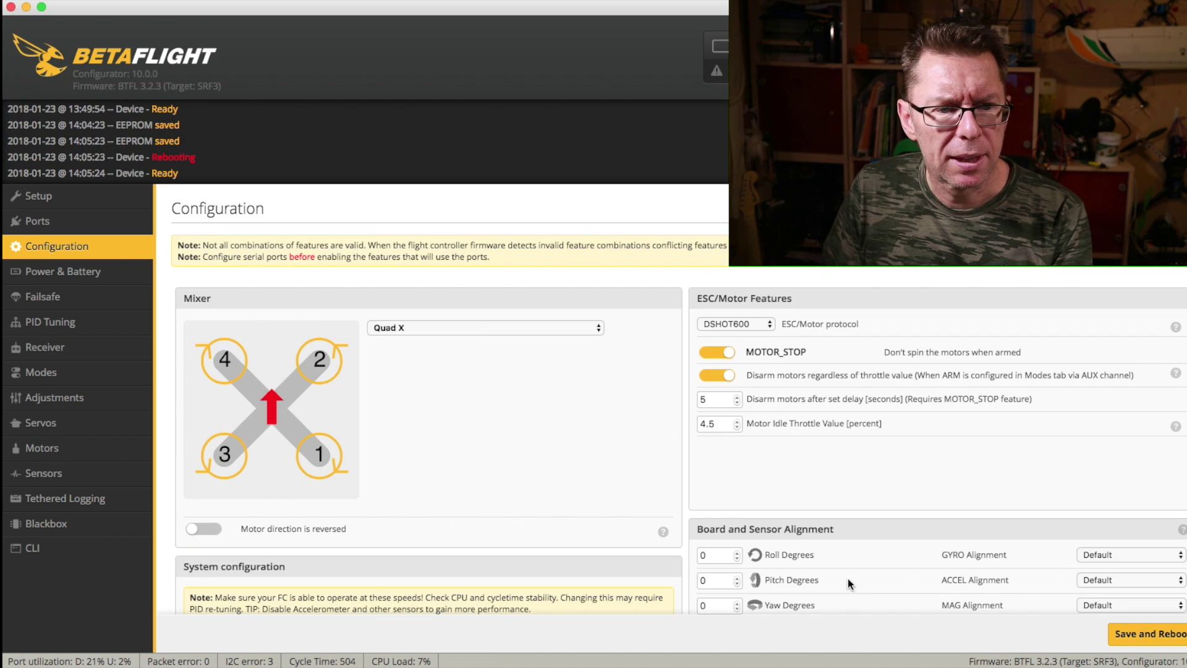
Review the list of flight modes, checking the entries for Anti Gravity and Air Mode.
left_click(55, 371)
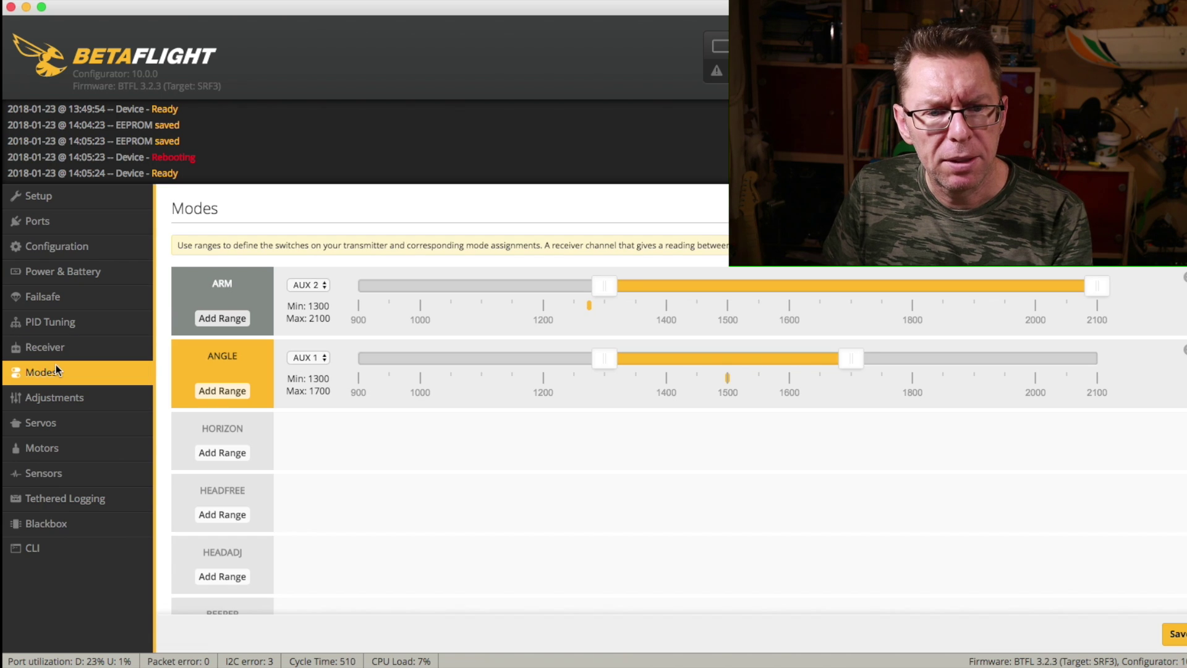
scroll(396, 329, "down", 2)
scroll(396, 324, "down", 4)
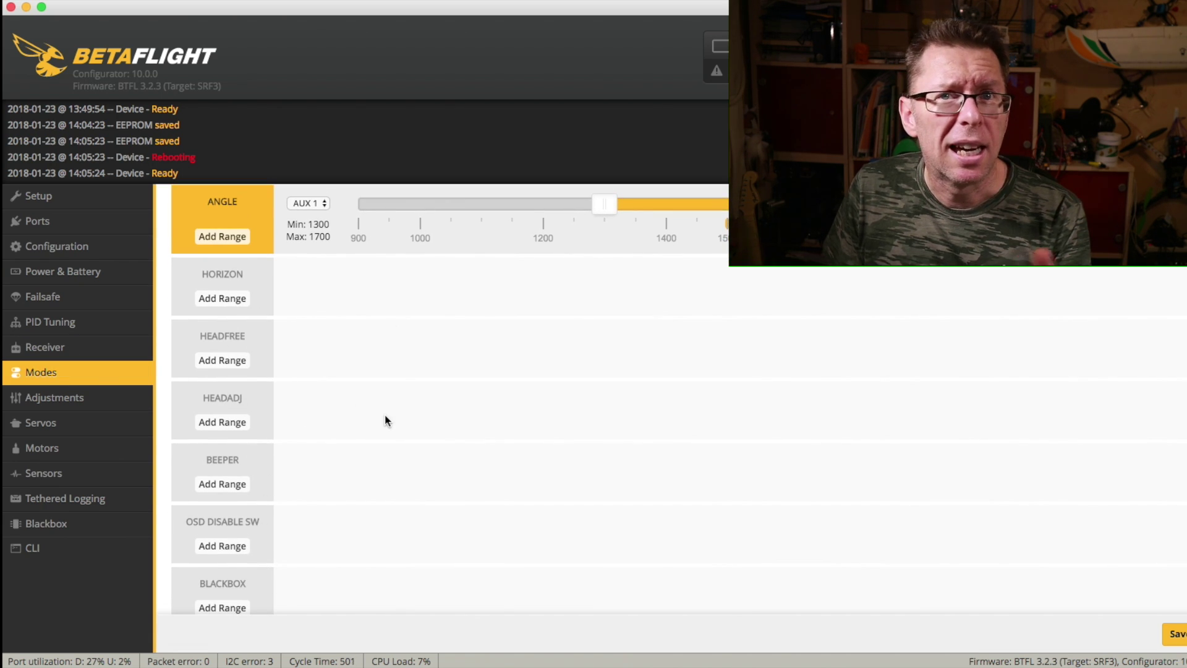
scroll(385, 415, "down", 1)
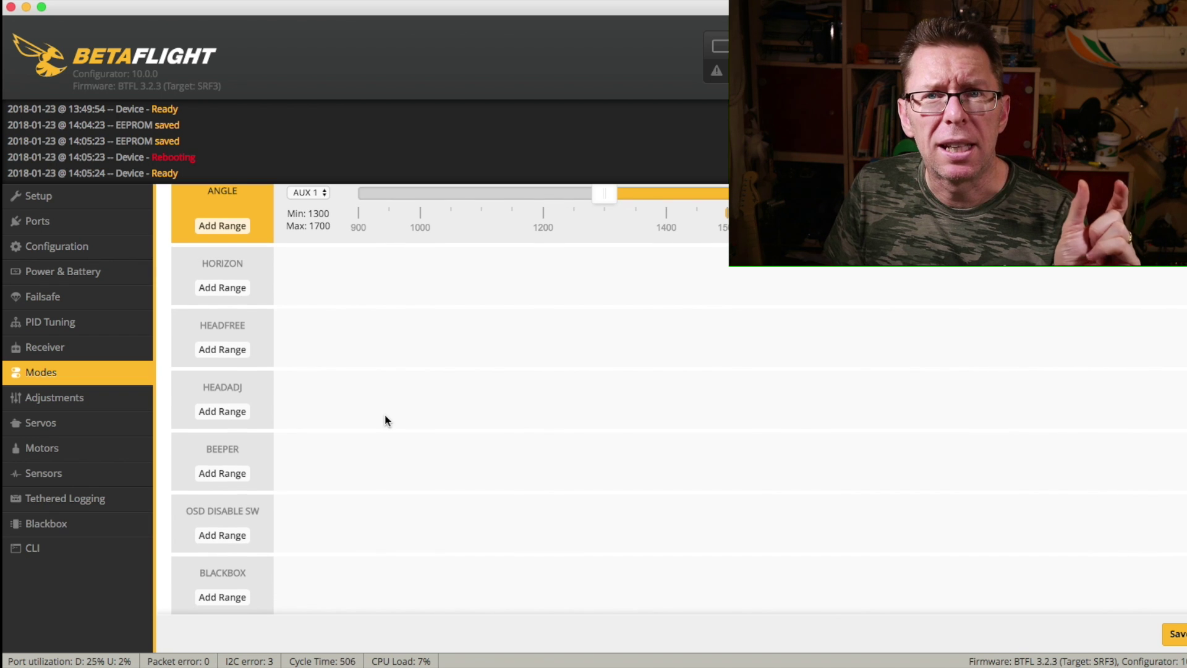
scroll(384, 420, "down", 1)
scroll(385, 420, "down", 9)
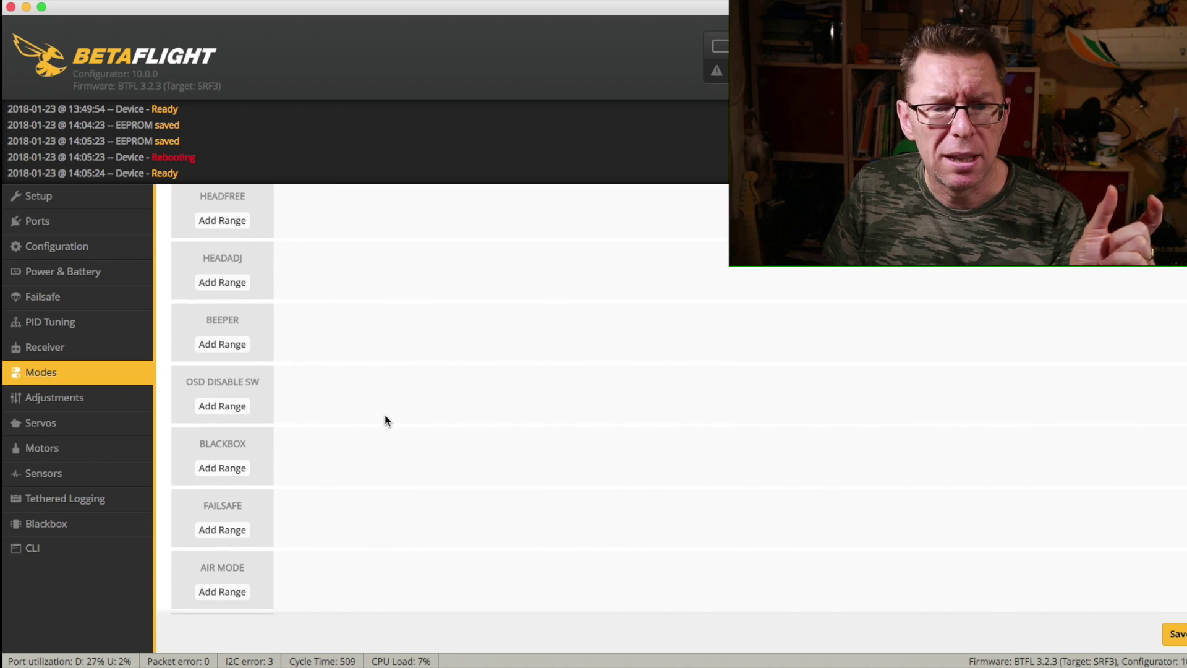
scroll(453, 432, "up", 15)
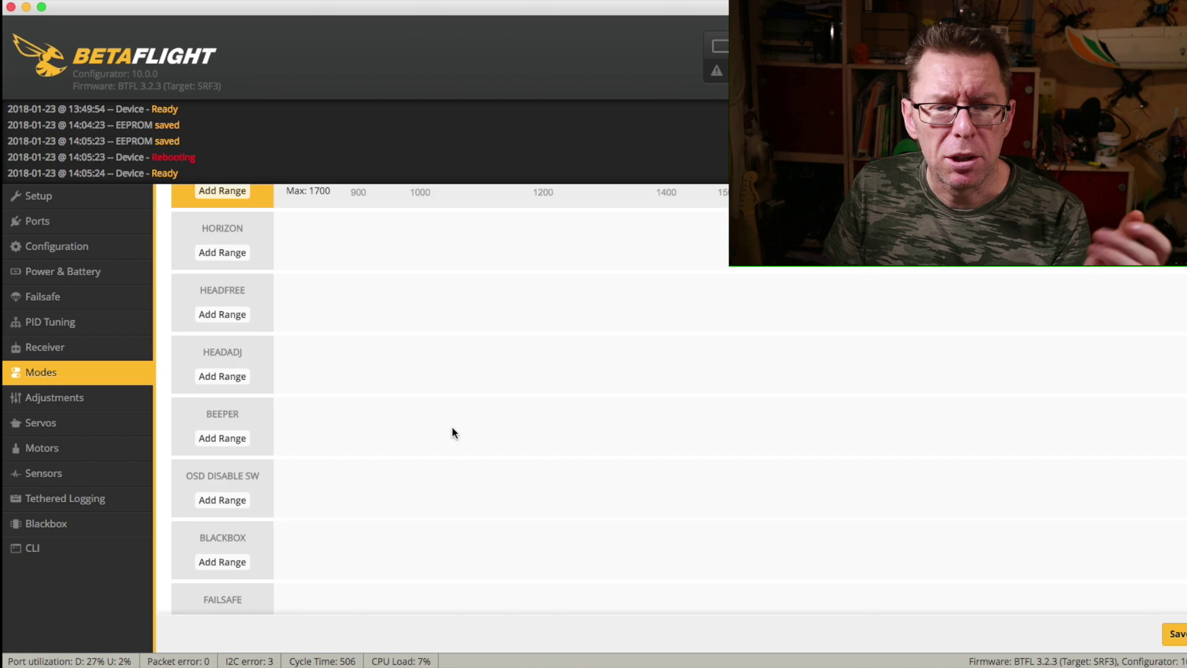
Add a BEEPER mode range on AUX 1 from 1700 to 2100 and compare it with the ANGLE range.
scroll(452, 432, "down", 5)
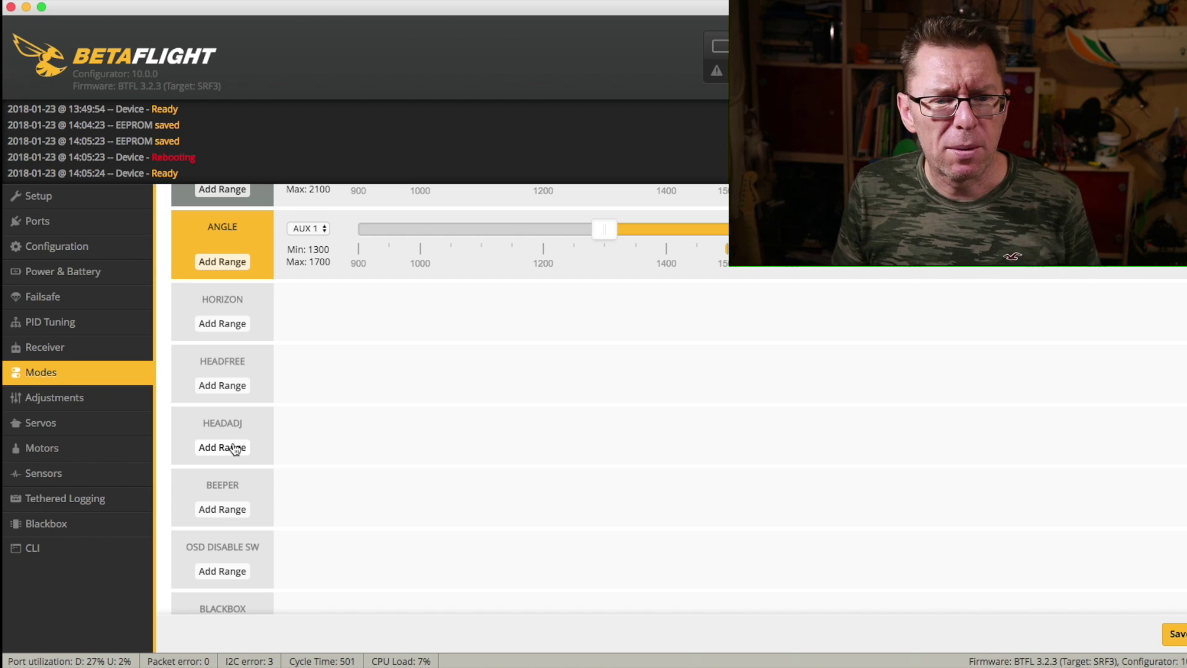
scroll(276, 423, "down", 3)
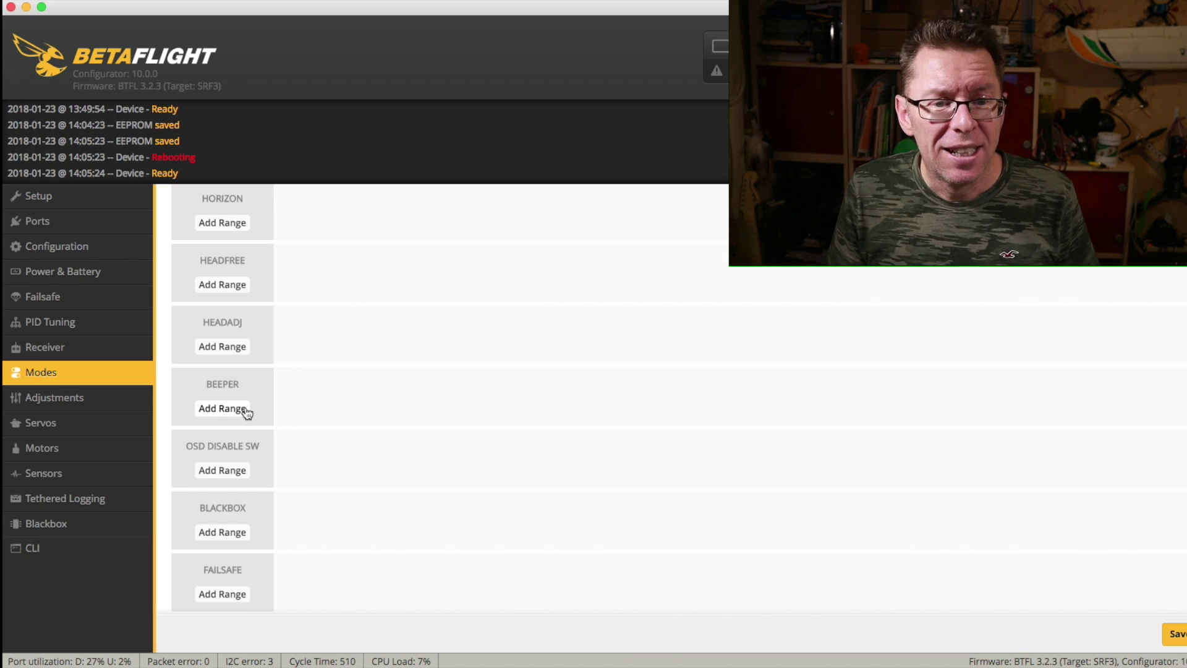
scroll(233, 393, "down", 1)
left_click(217, 362)
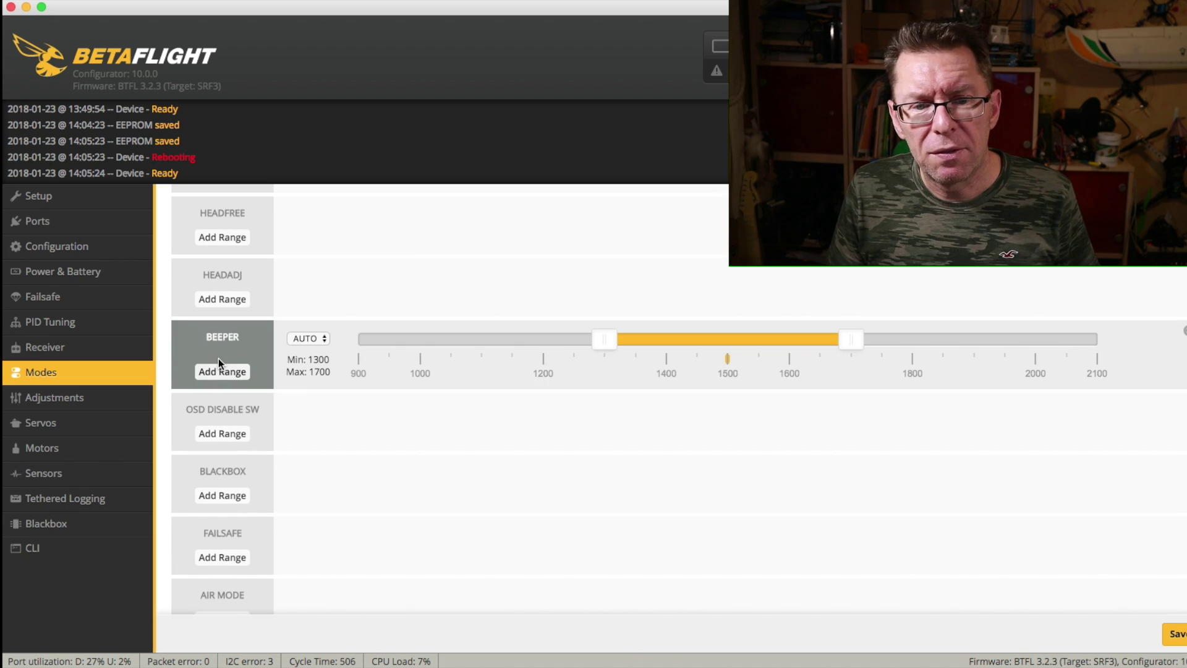
left_click(296, 337)
left_click(318, 351)
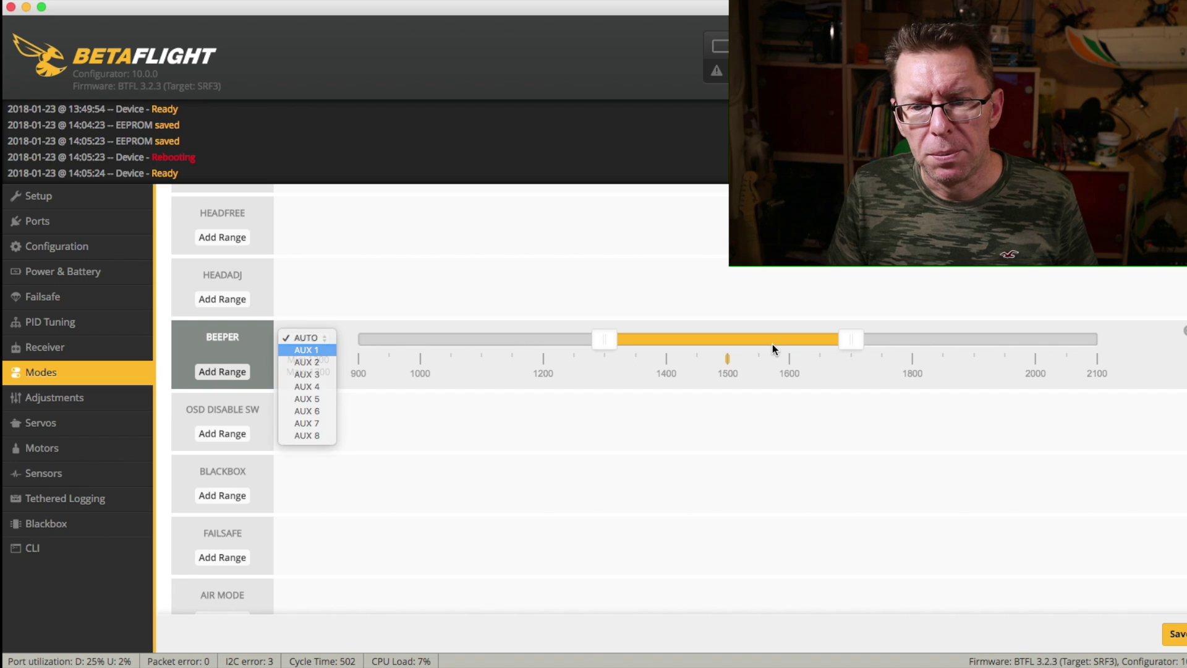
left_click_drag(728, 344, 1028, 337)
scroll(911, 352, "up", 5)
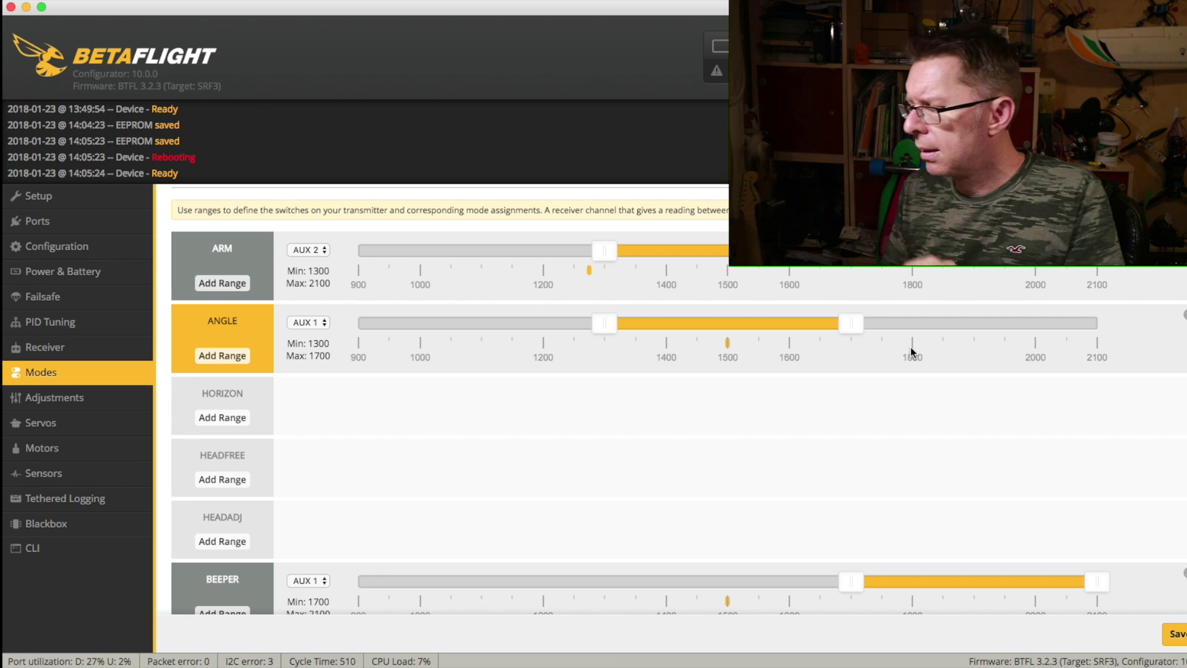
scroll(911, 353, "down", 5)
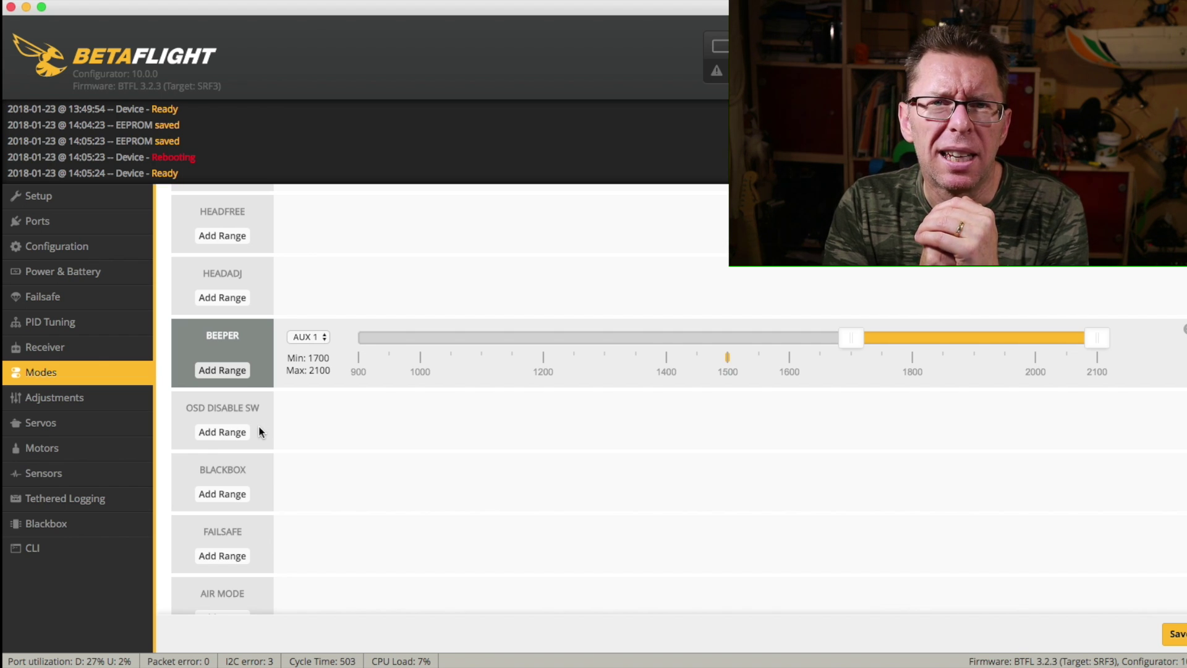
Go through the mode list past AIR MODE down to PREARM and save the mode ranges.
scroll(259, 427, "down", 2)
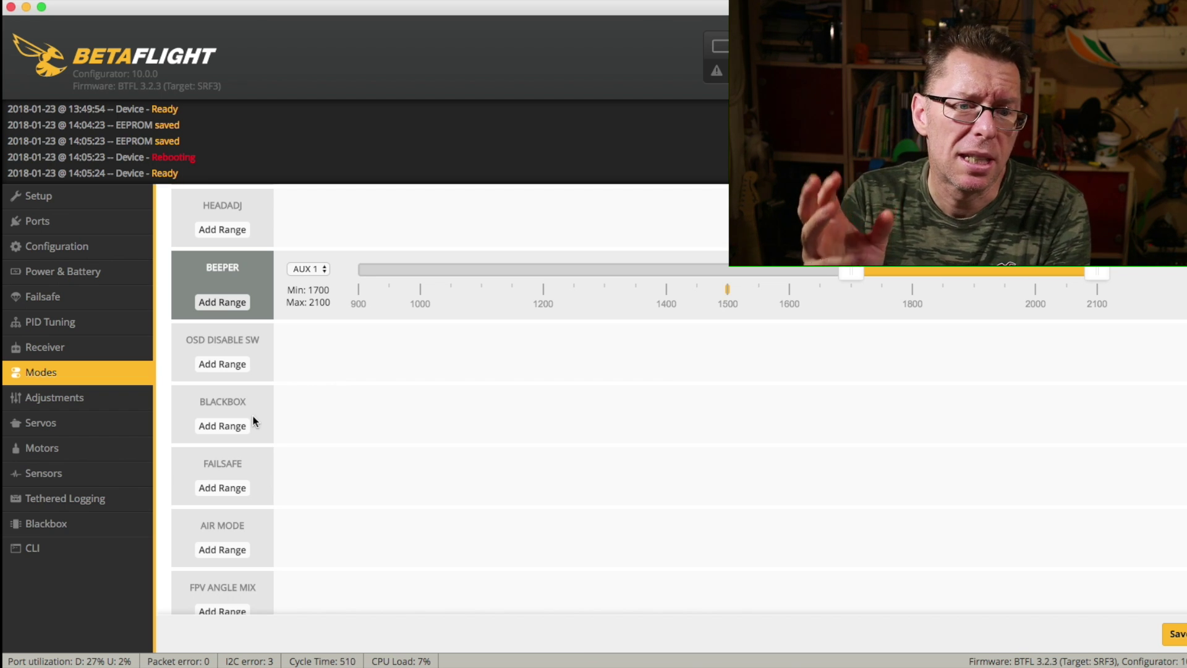
scroll(253, 417, "down", 2)
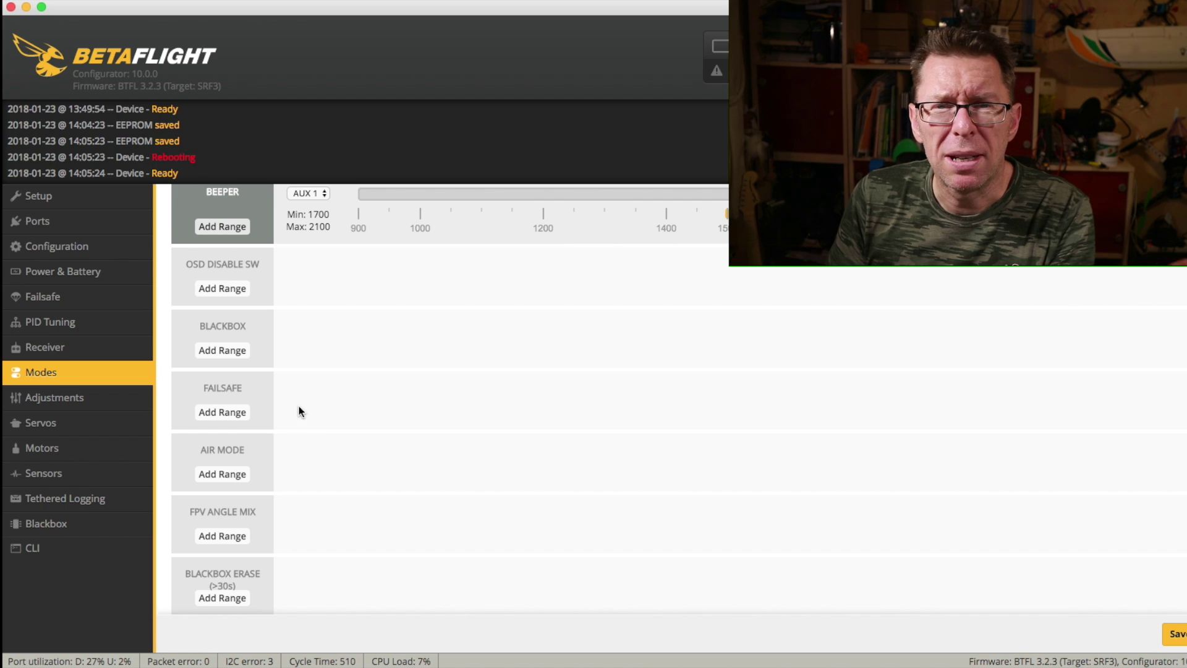
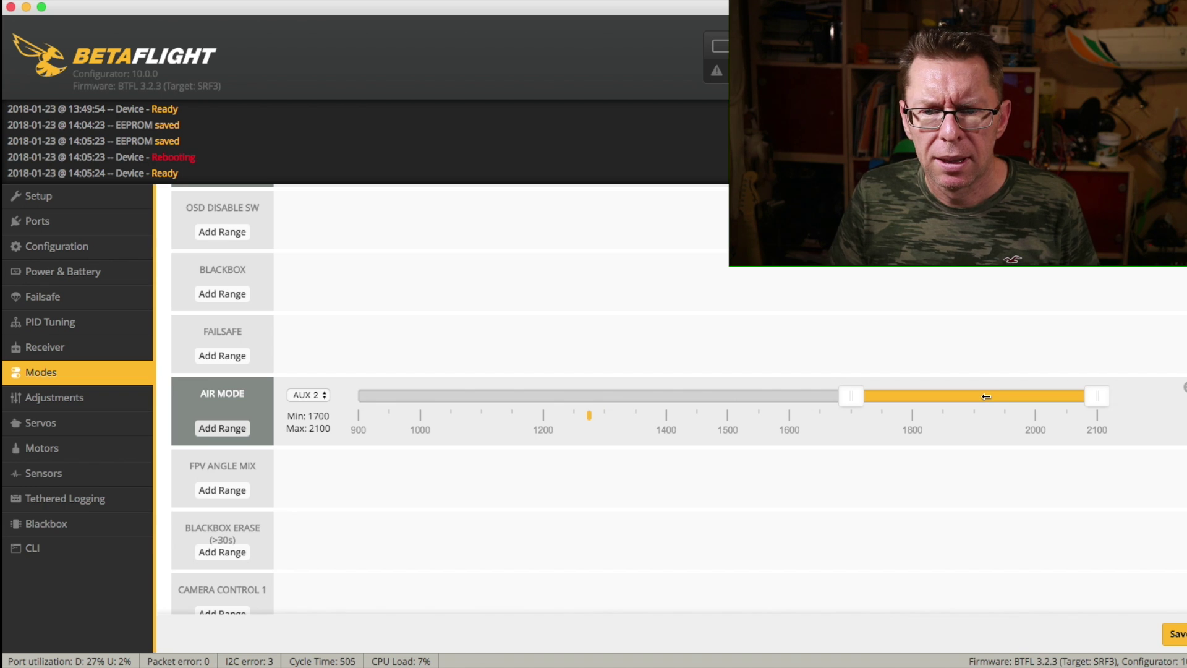
scroll(984, 395, "up", 10)
scroll(985, 399, "down", 5)
scroll(985, 395, "down", 10)
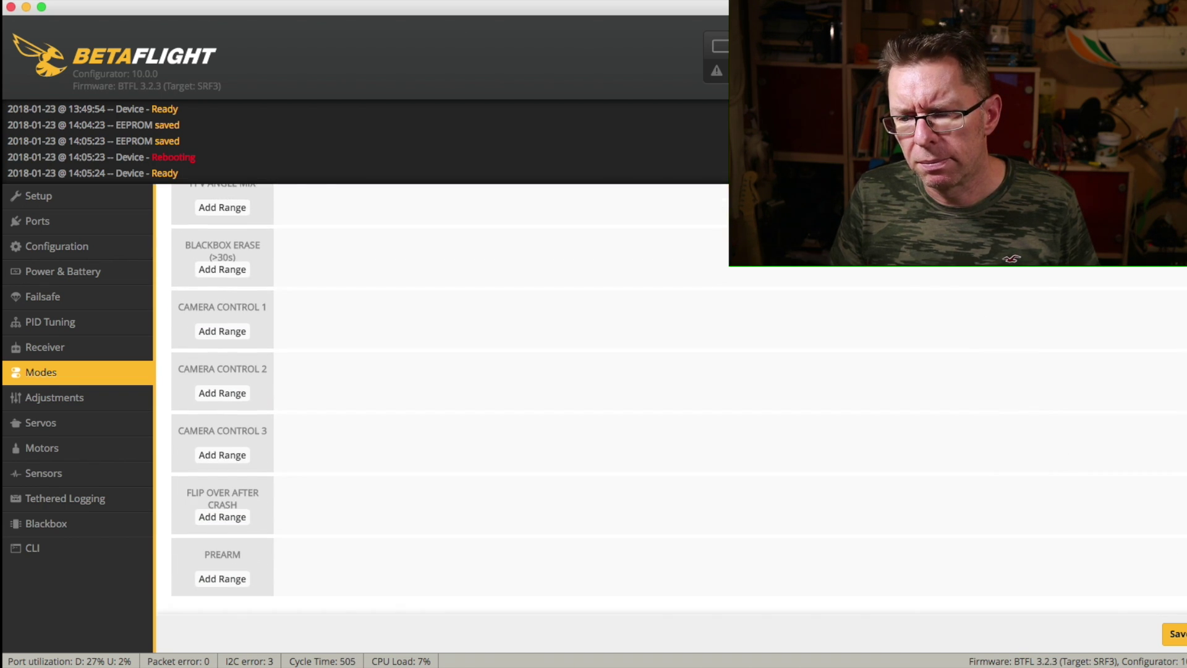
left_click(1174, 634)
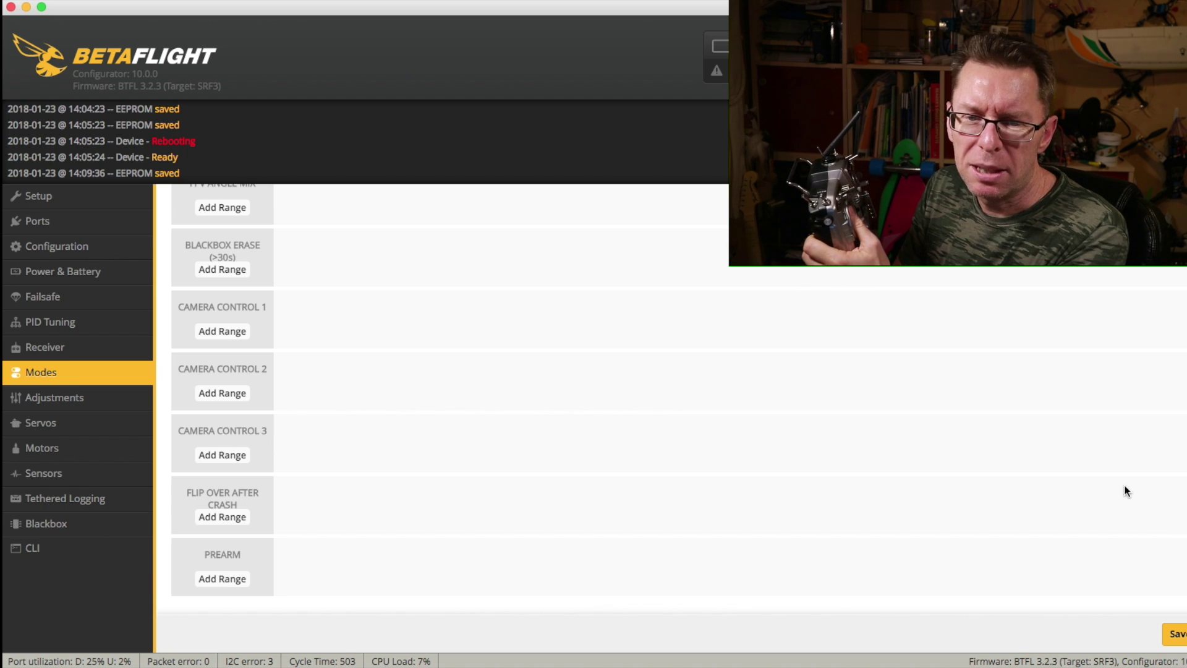
Check the saved ARM, ANGLE, BEEPER and AIR MODE ranges and switch the ARM range to channel AUX 3.
scroll(1125, 490, "up", 15)
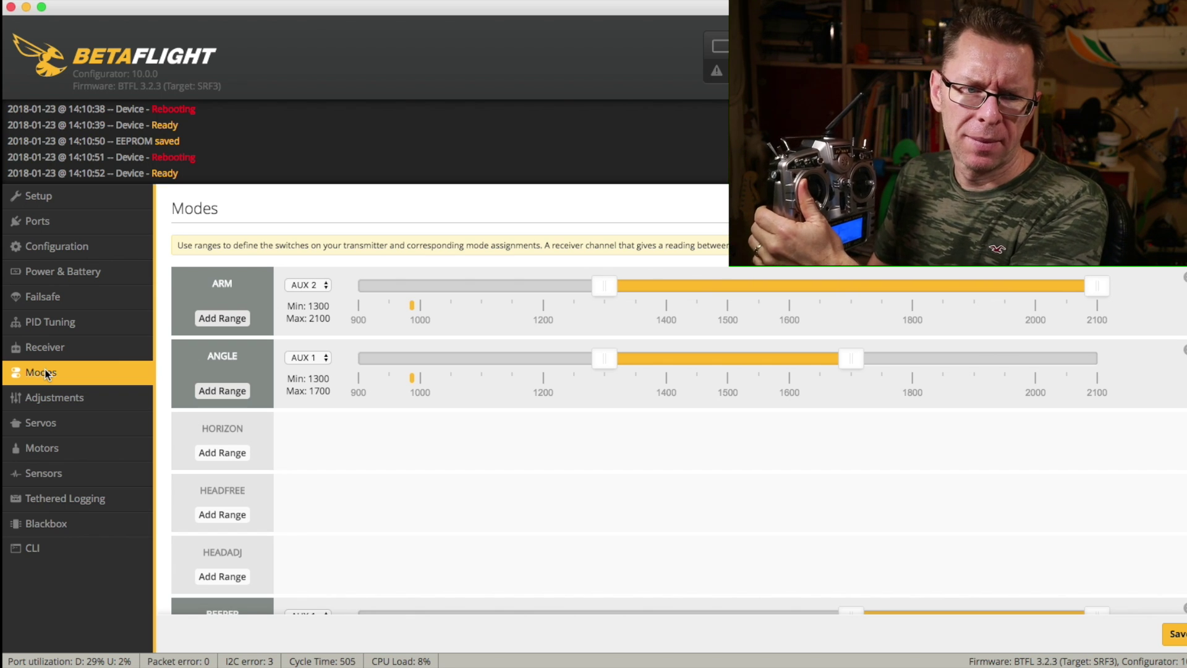
scroll(427, 456, "down", 6)
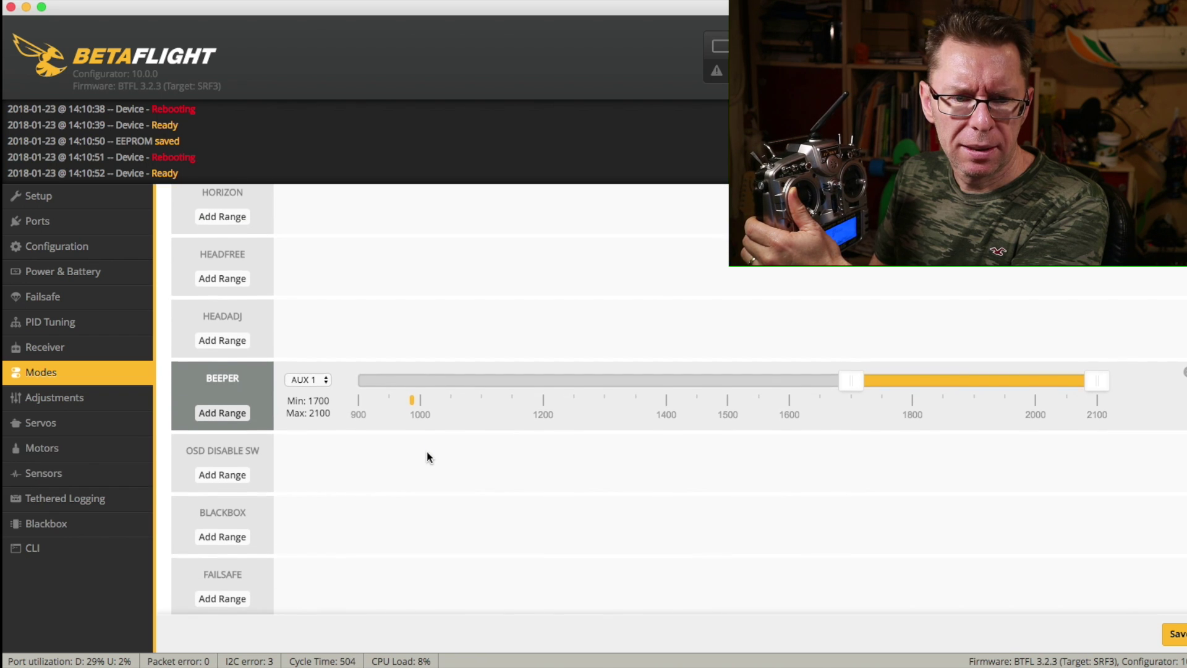
scroll(427, 456, "down", 2)
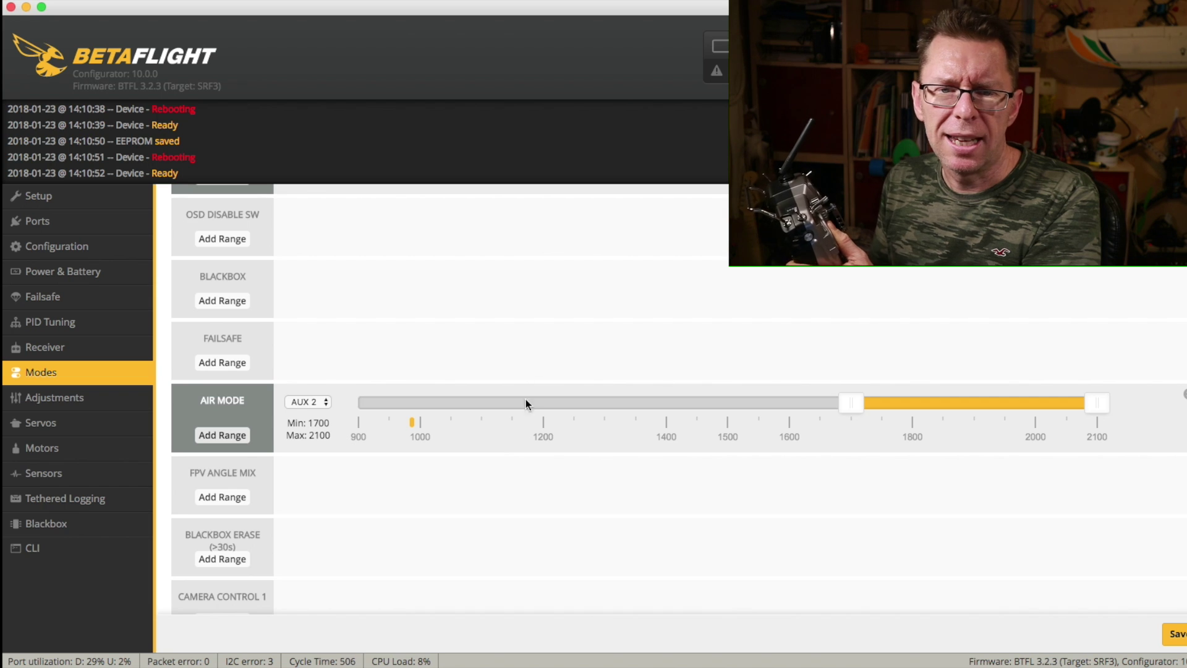
scroll(566, 263, "up", 8)
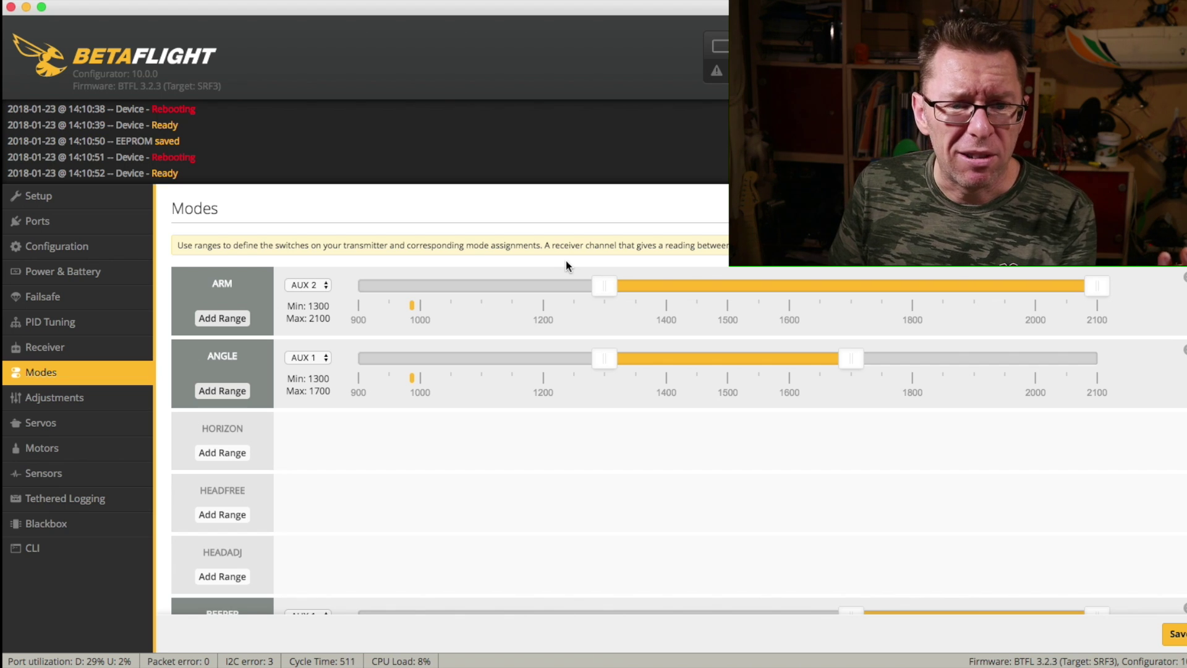
left_click(321, 286)
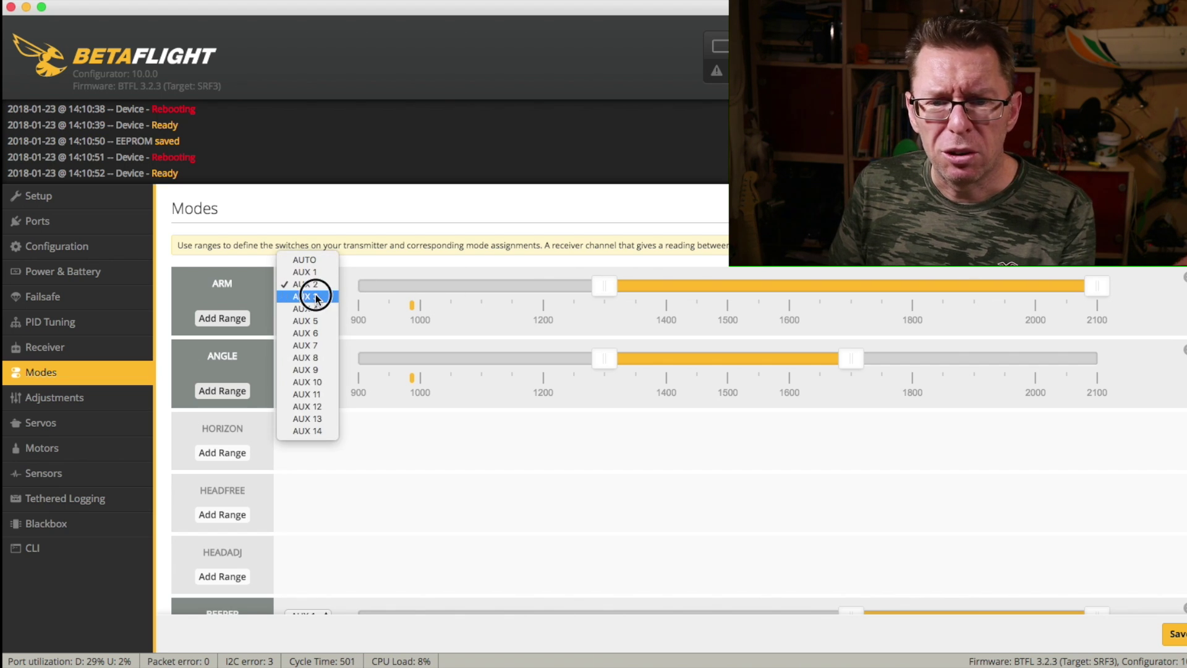
left_click(312, 295)
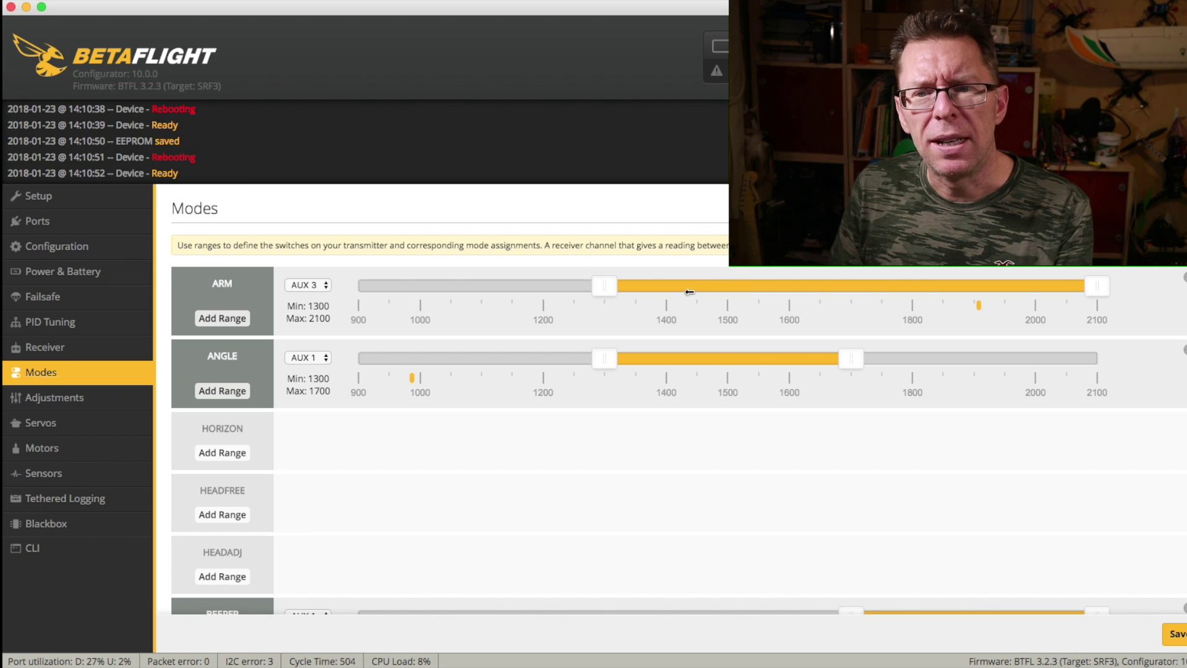
Examine the mode entries from BEEPER and AIR MODE through the camera controls, FLIP OVER AFTER CRASH and PREARM.
scroll(737, 372, "down", 10)
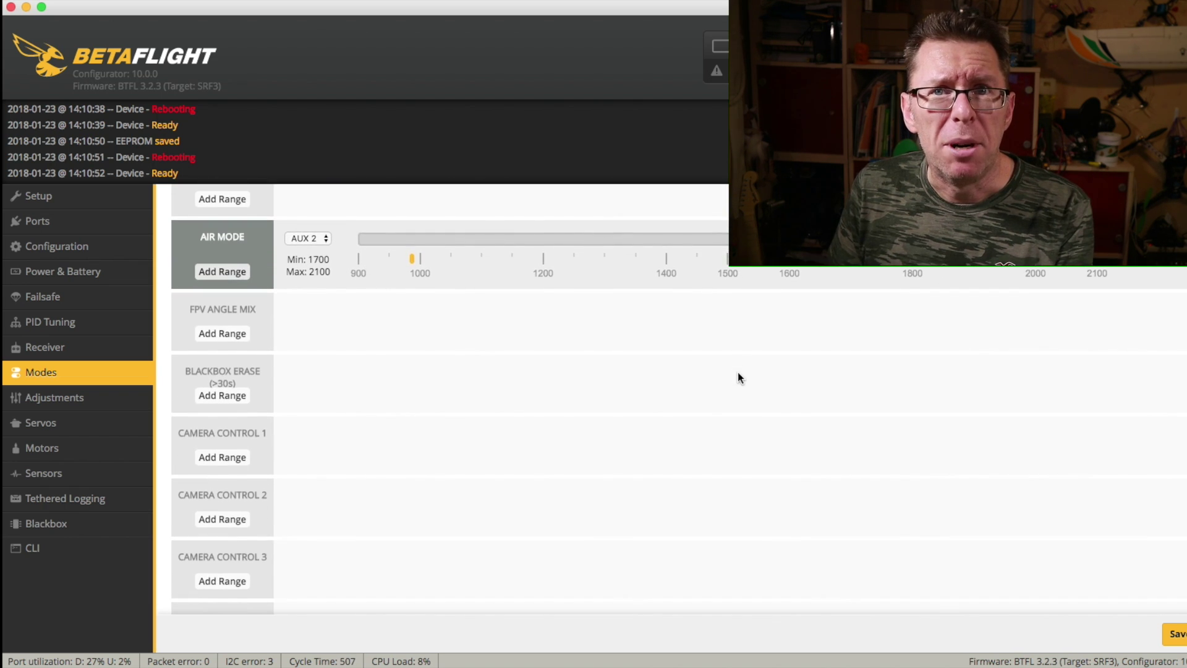
scroll(737, 372, "up", 4)
scroll(738, 373, "up", 5)
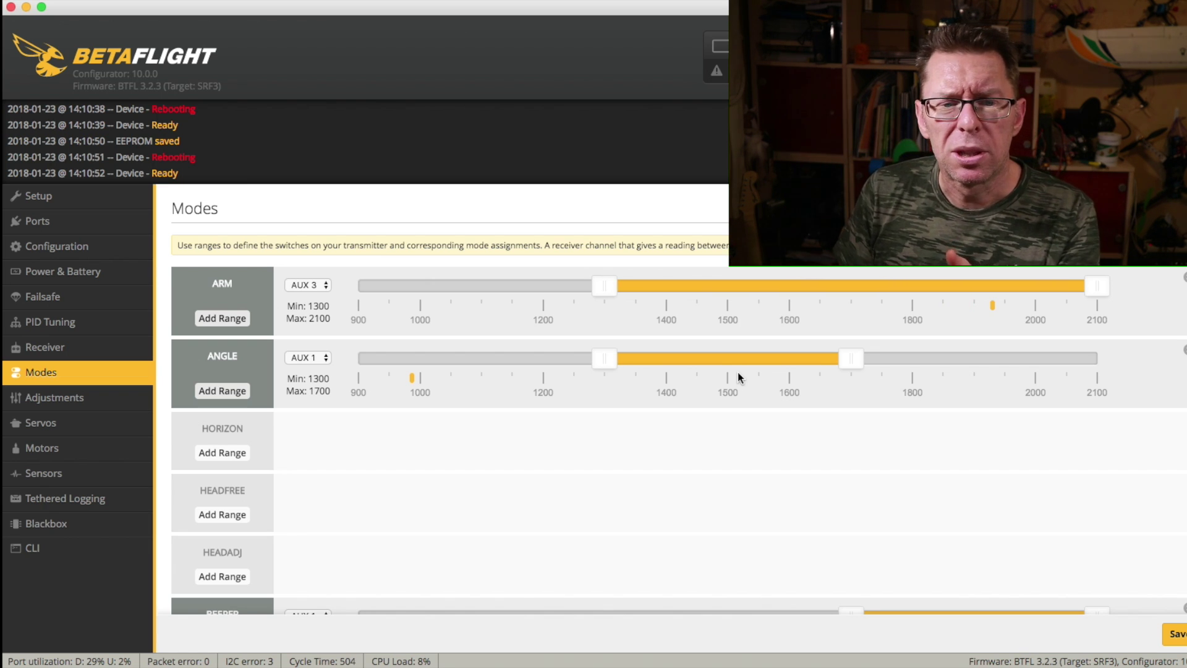
scroll(702, 376, "down", 5)
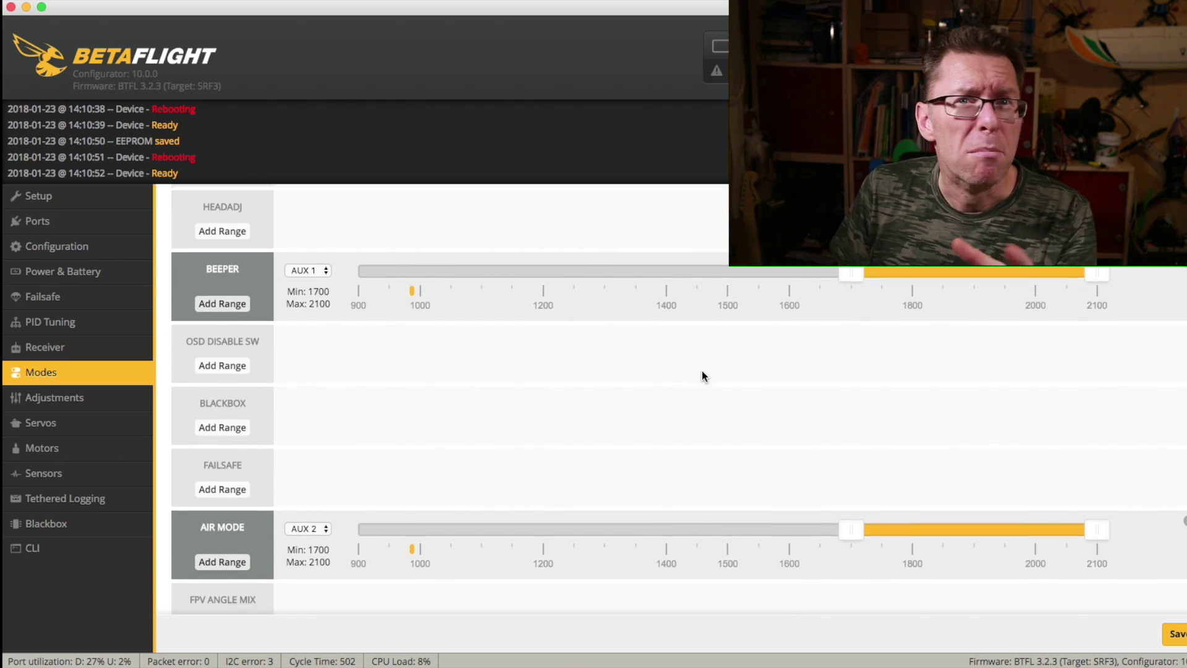
scroll(703, 376, "down", 1)
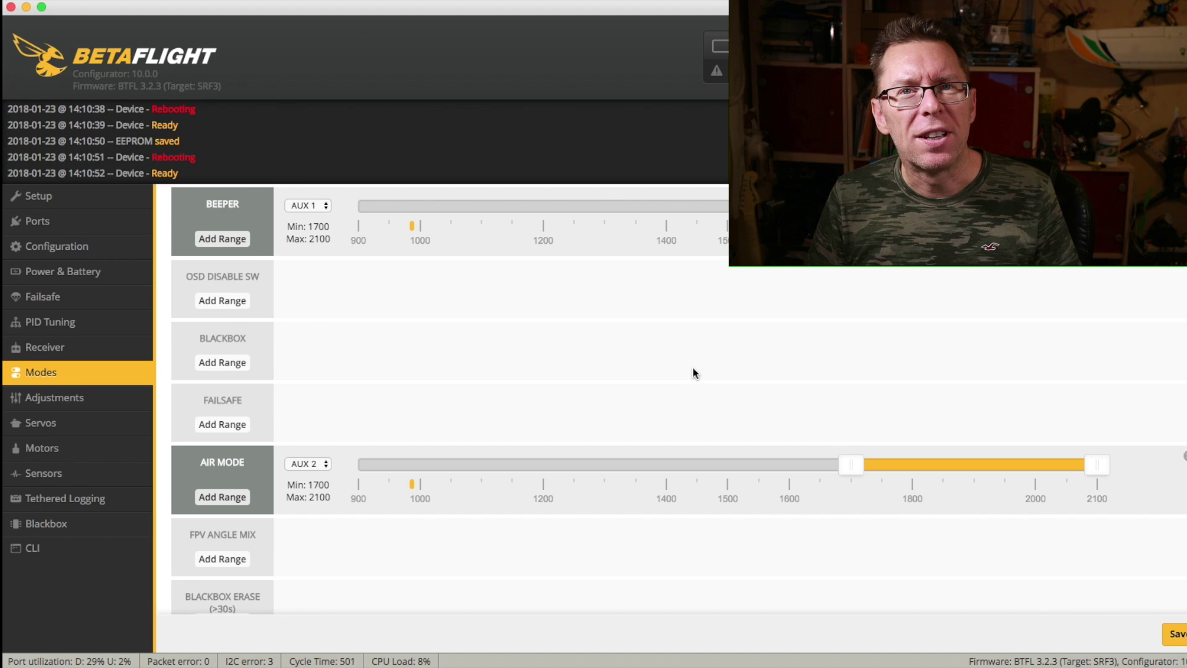
scroll(689, 349, "down", 3)
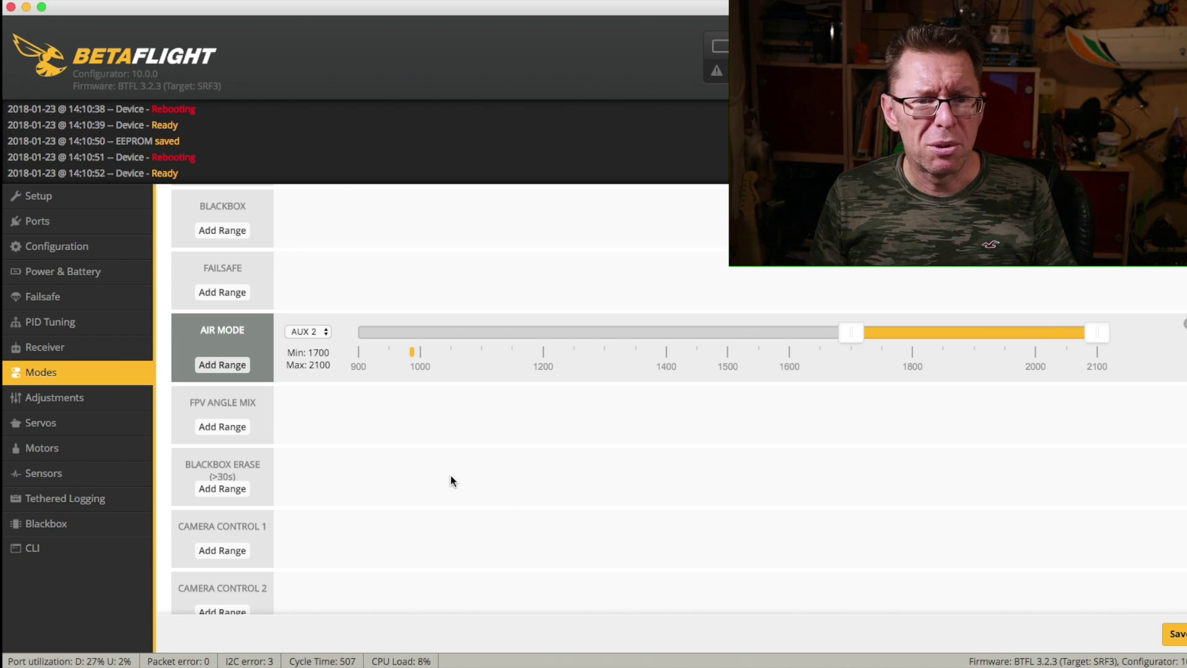
scroll(451, 482, "down", 3)
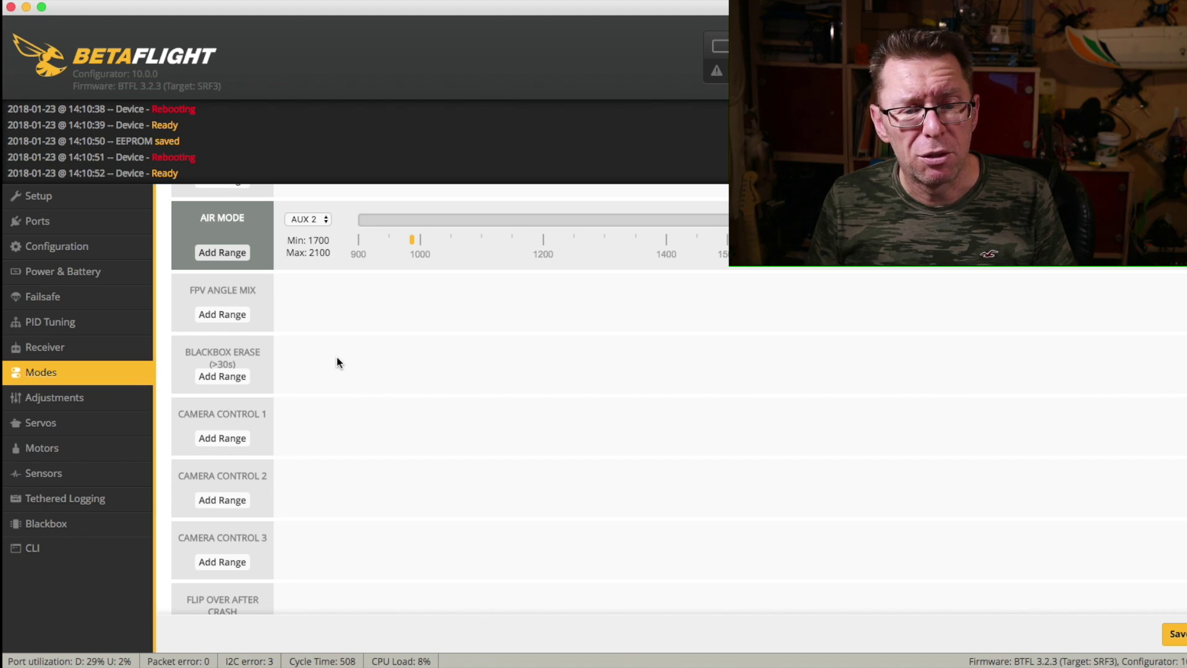
scroll(356, 353, "down", 3)
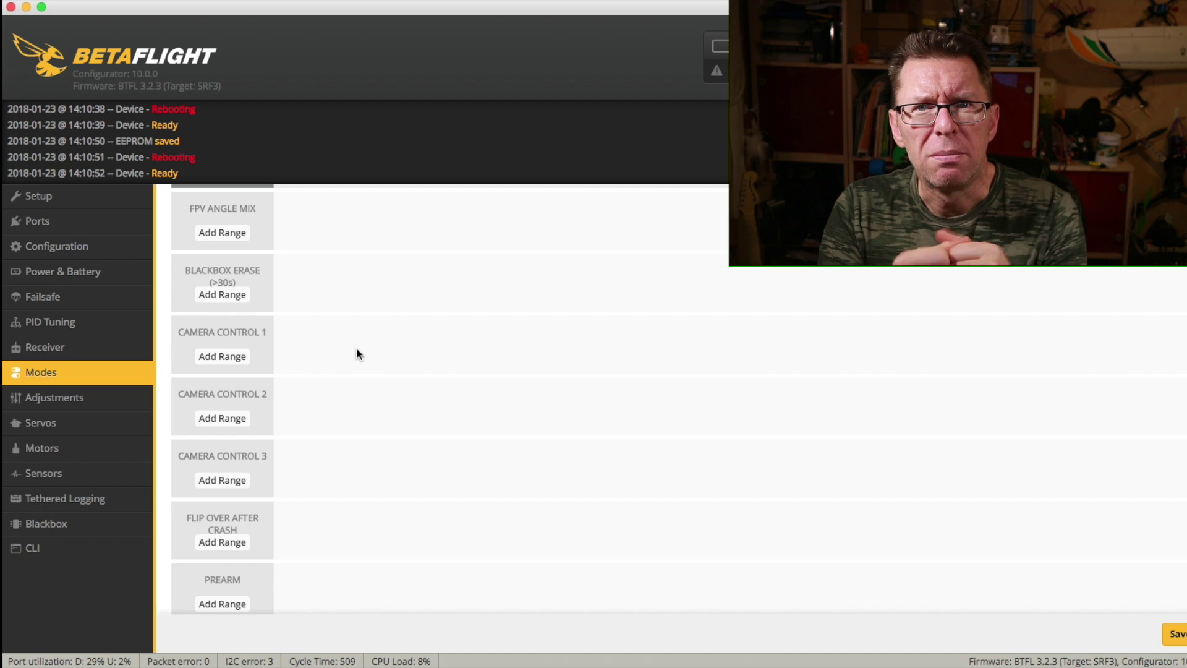
scroll(364, 519, "down", 1)
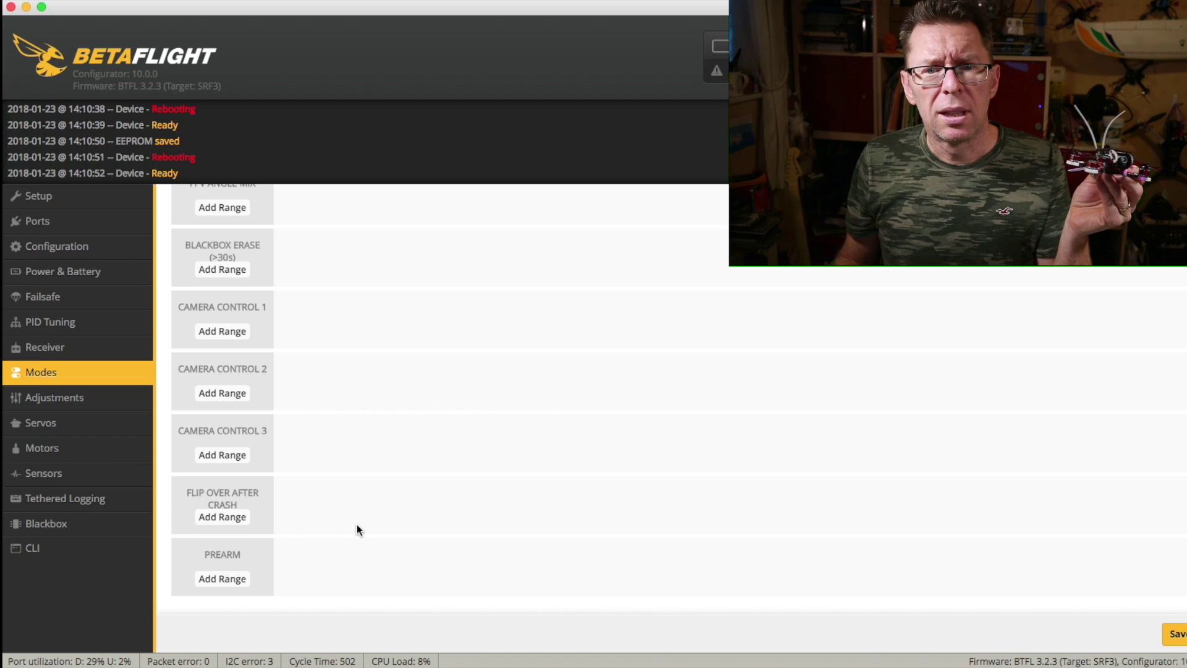
Set the ESC/Motor protocol to ONESHOT42 in the board configuration and save with a reboot.
left_click(26, 254)
left_click(755, 324)
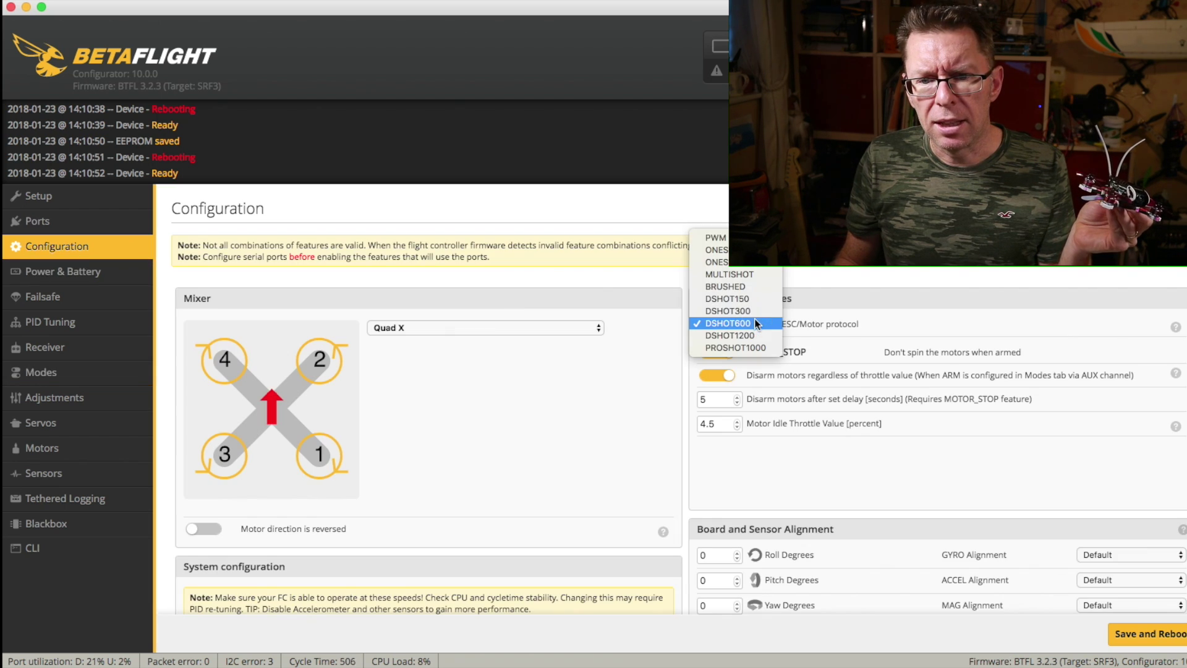
left_click(739, 262)
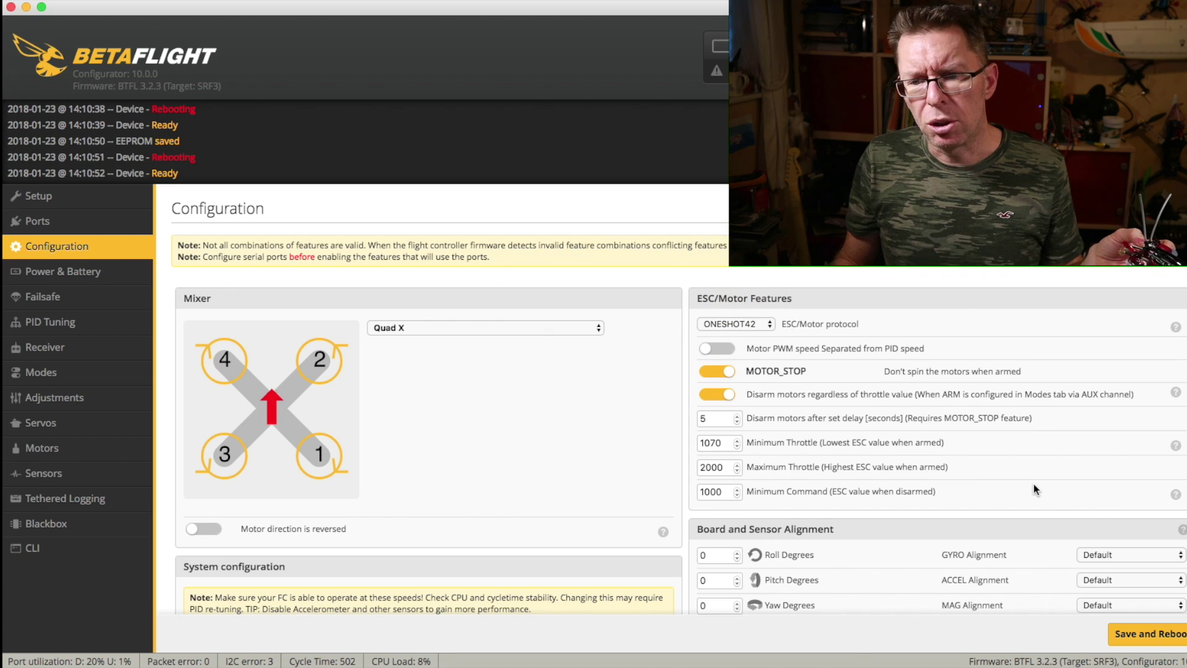
left_click(1147, 633)
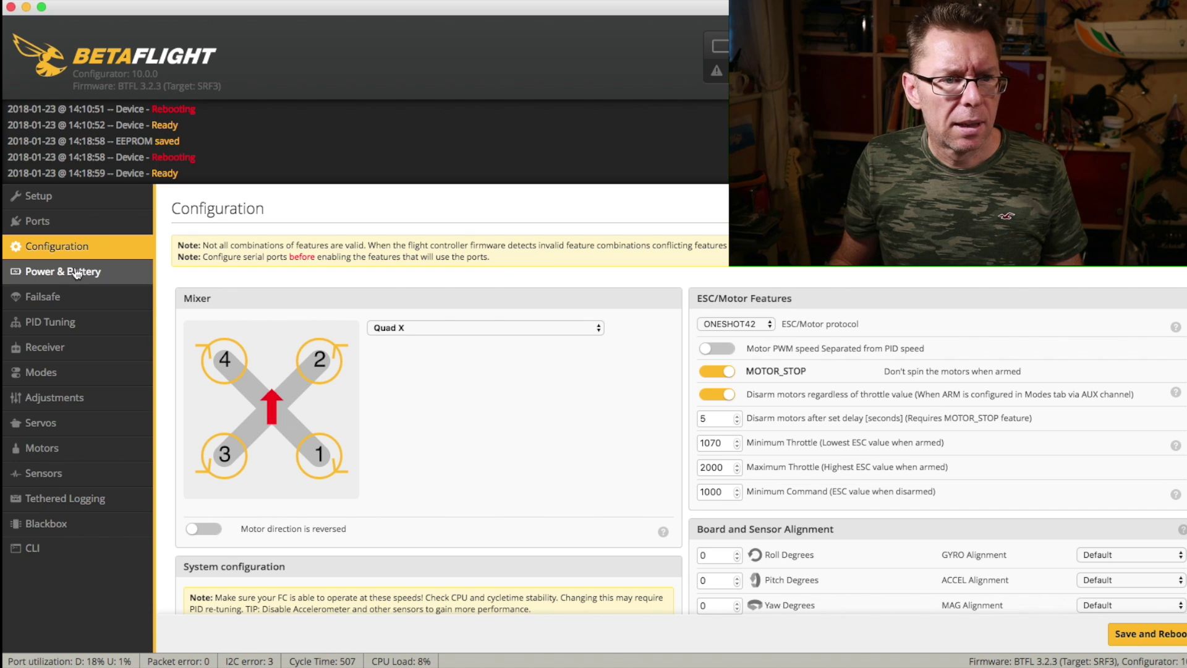
Check whether the list of flight modes offers FLIP OVER AFTER CRASH with the ONESHOT42 protocol.
left_click(41, 371)
scroll(433, 391, "down", 4)
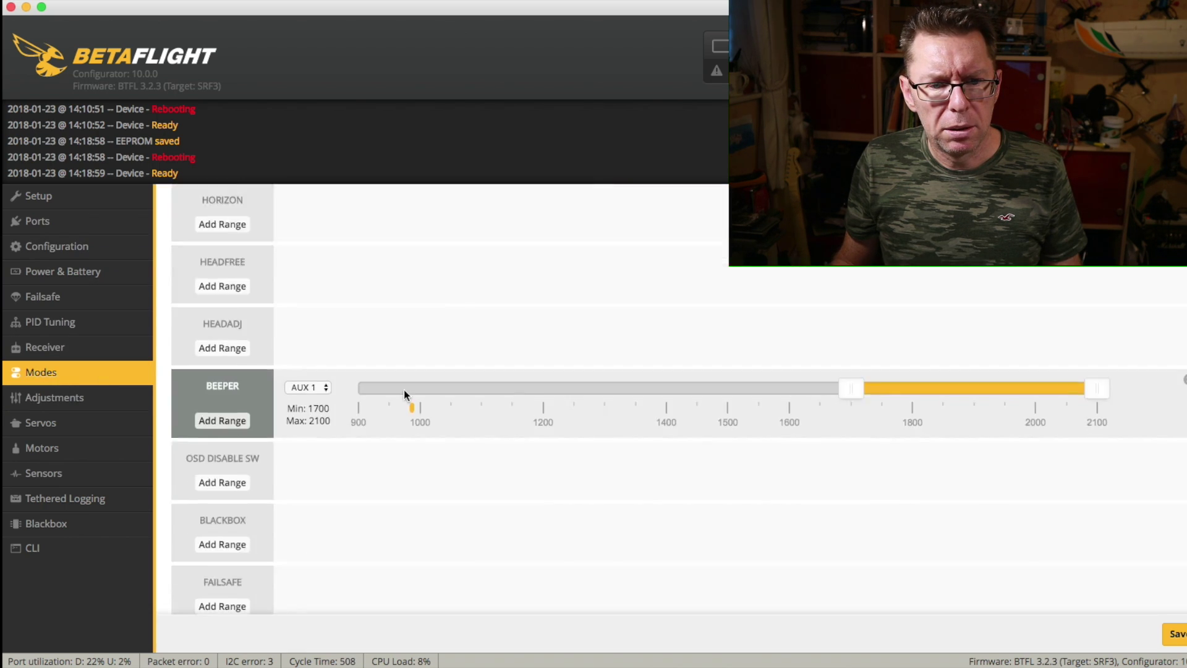
scroll(403, 389, "down", 3)
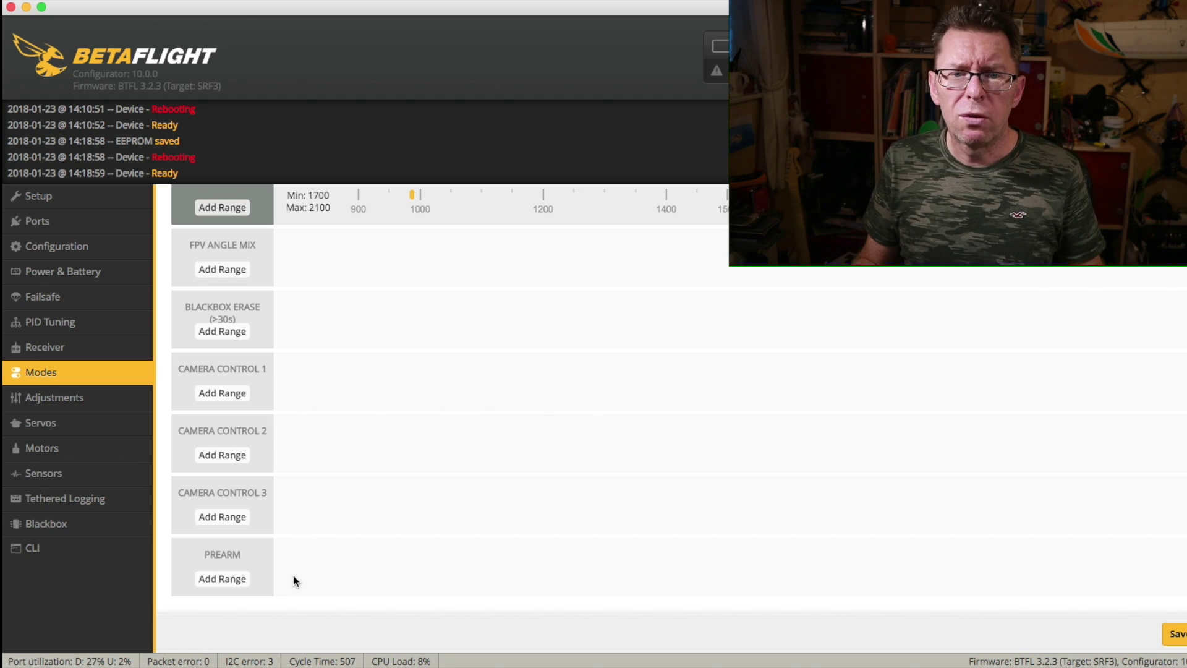
scroll(523, 509, "up", 10)
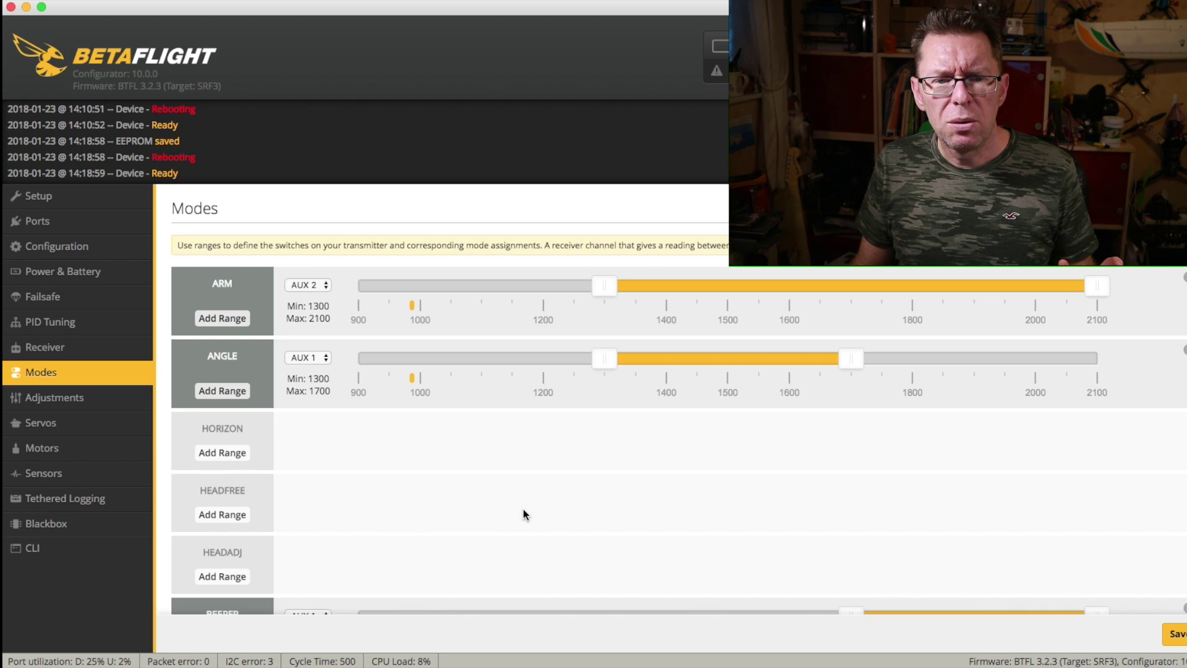
Assign the ARM mode range to channel AUX 3.
left_click(325, 286)
left_click(319, 295)
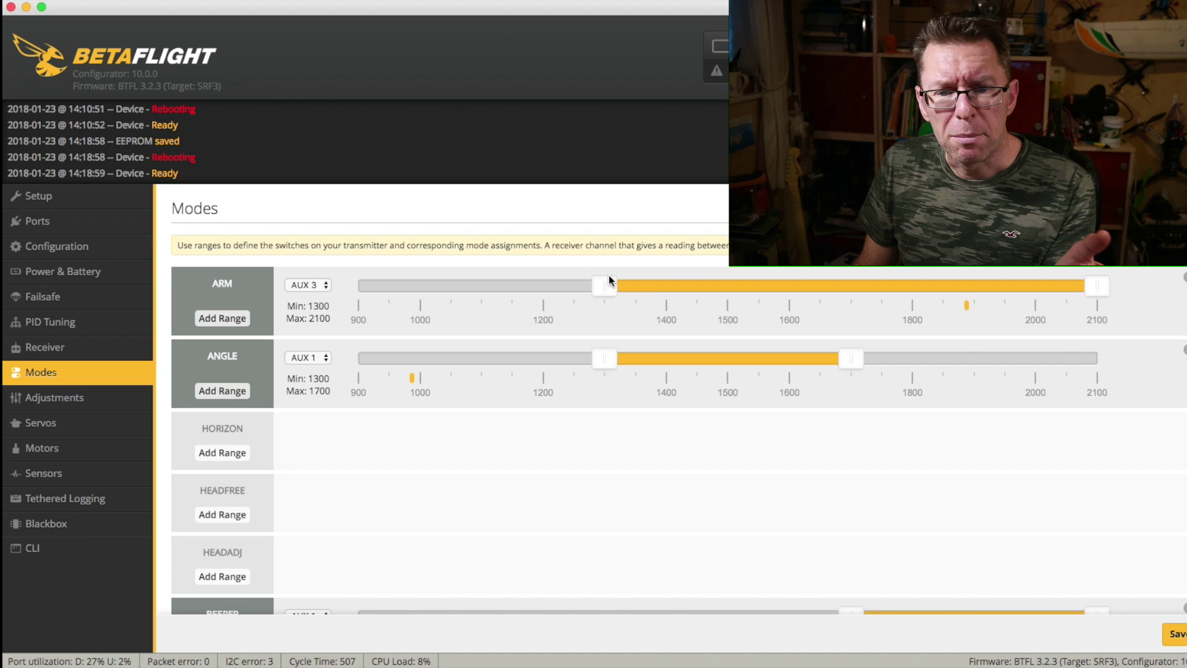
left_click_drag(814, 291, 898, 291)
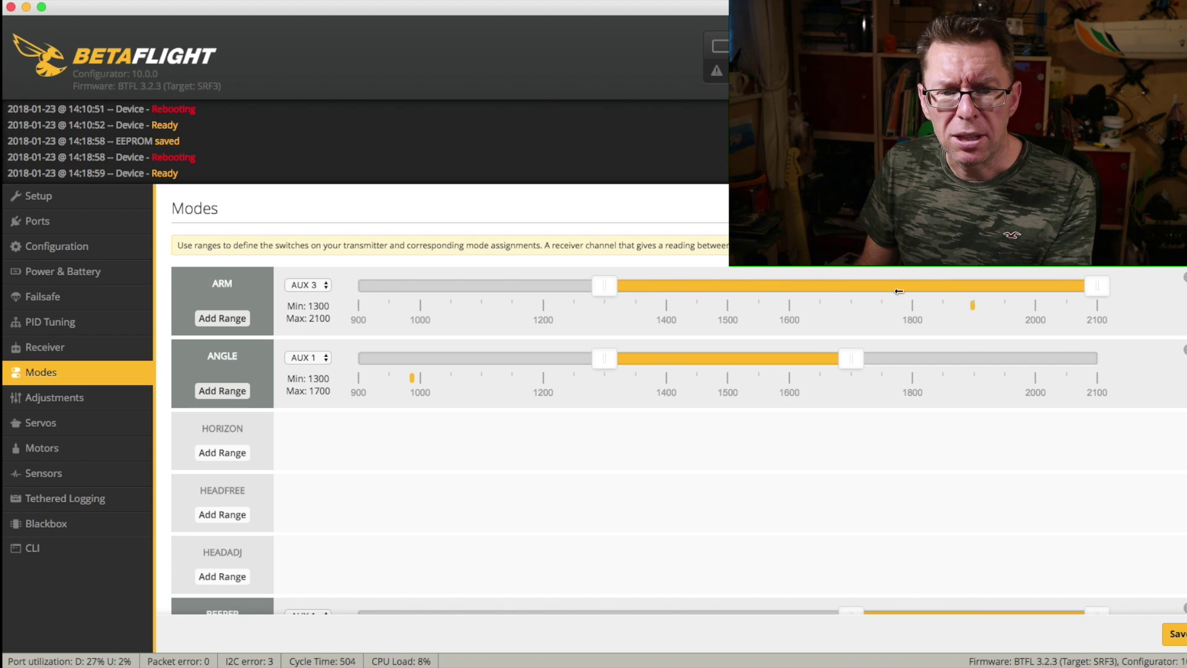
left_click(307, 286)
left_click(305, 284)
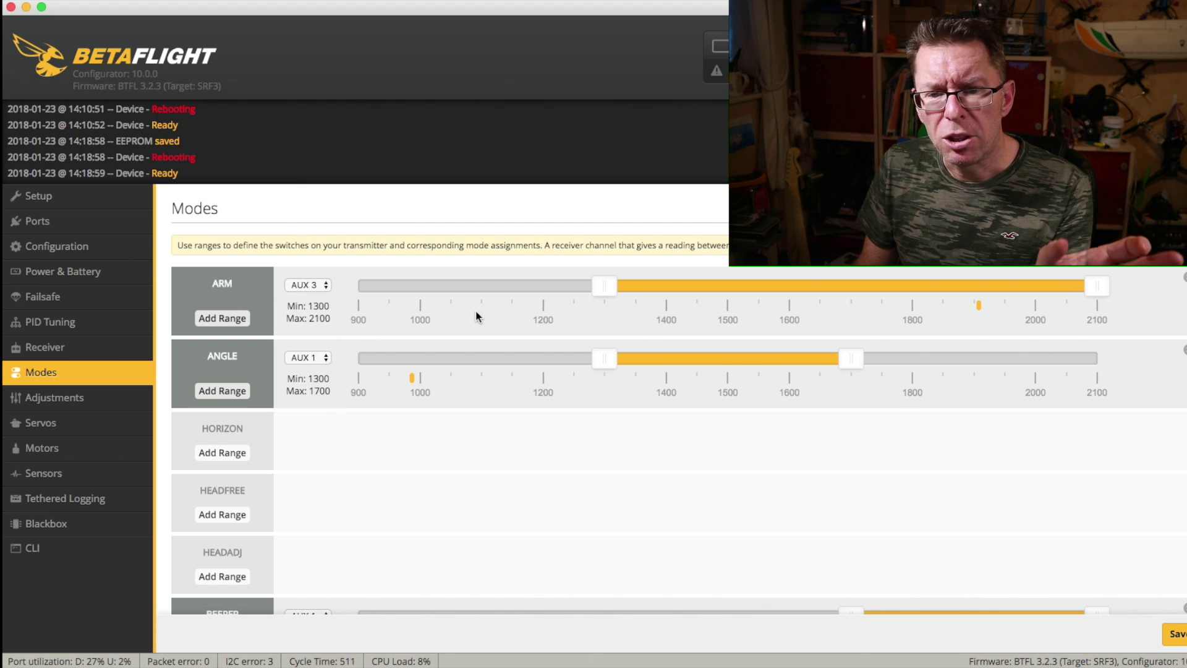
mouse_move(616, 283)
left_mouse_down()
mouse_move(1089, 287)
mouse_move(367, 293)
mouse_move(816, 291)
mouse_move(598, 293)
left_mouse_up()
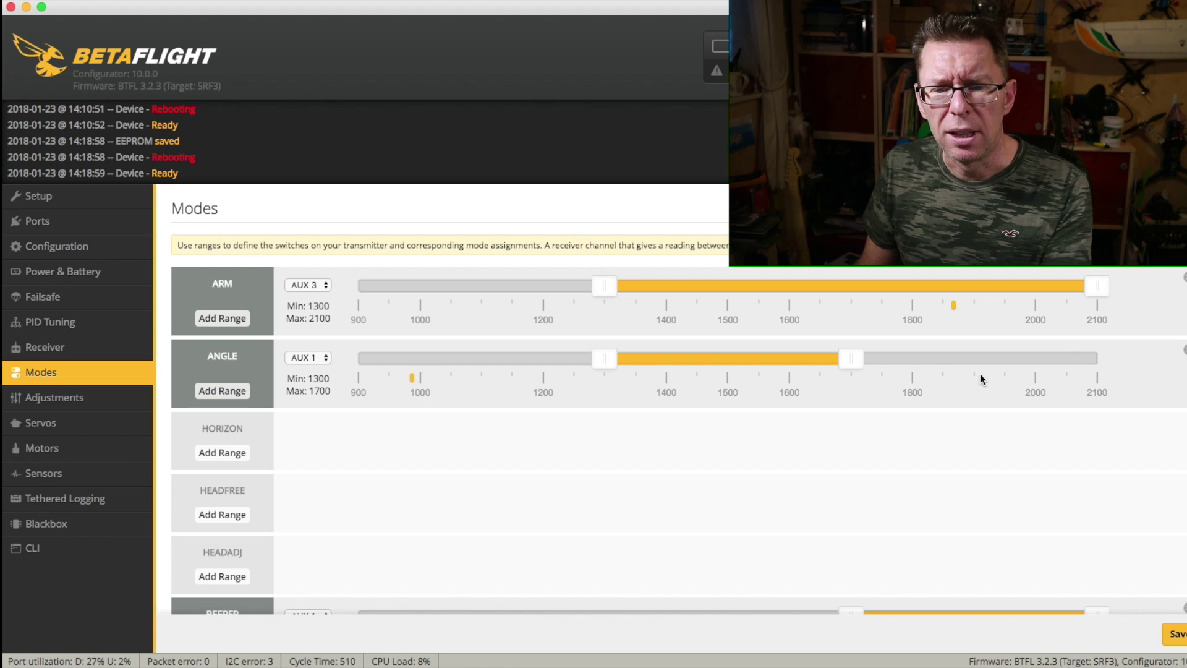
Add a HORIZON mode range on AUX 1 from 1725 to 1925.
left_click(224, 450)
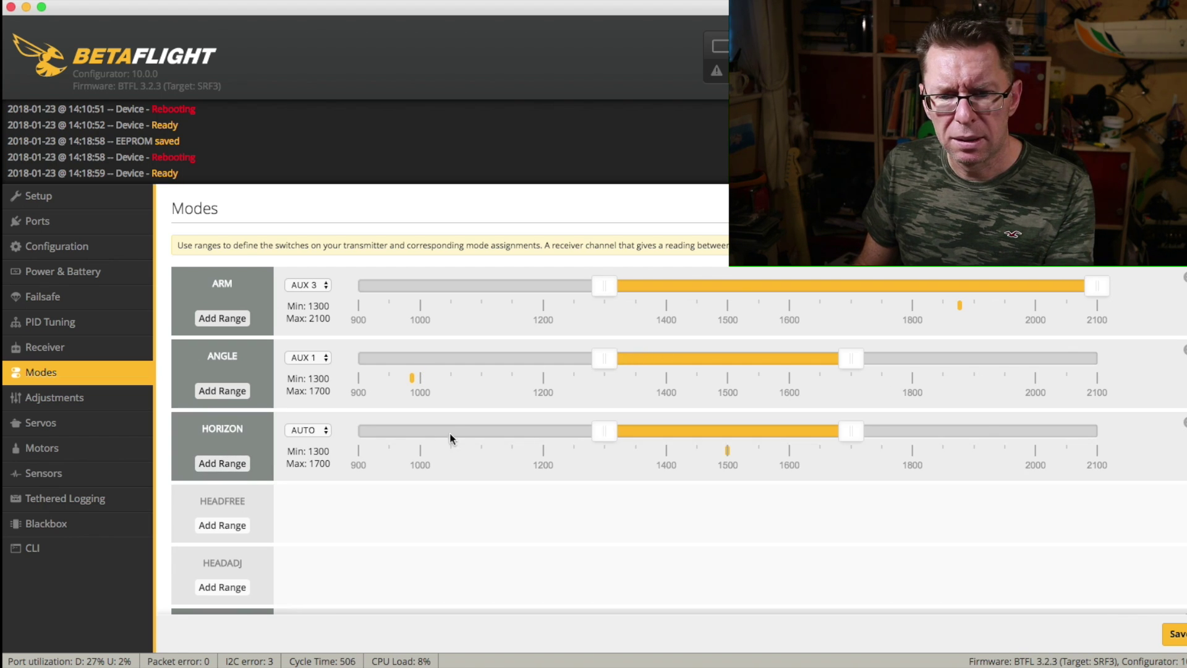
left_click_drag(617, 432, 919, 429)
left_click(306, 430)
left_click(301, 441)
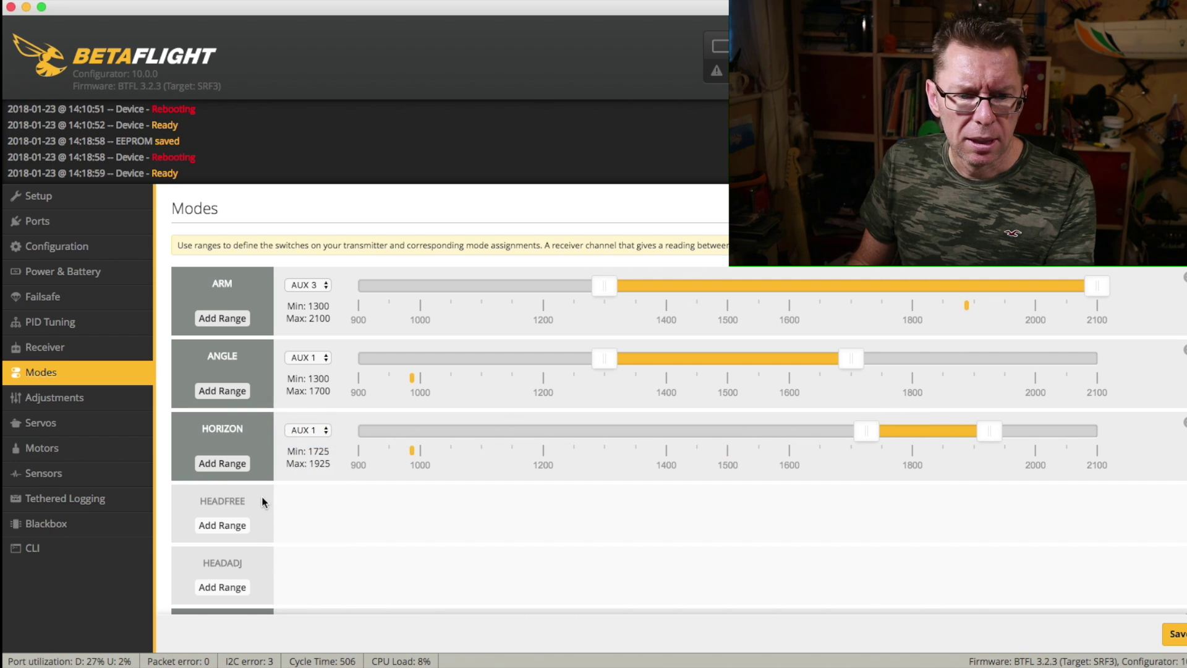
Add a HEADFREE mode range on AUX 1 from 2000 to 2100.
left_click(224, 524)
left_click(308, 502)
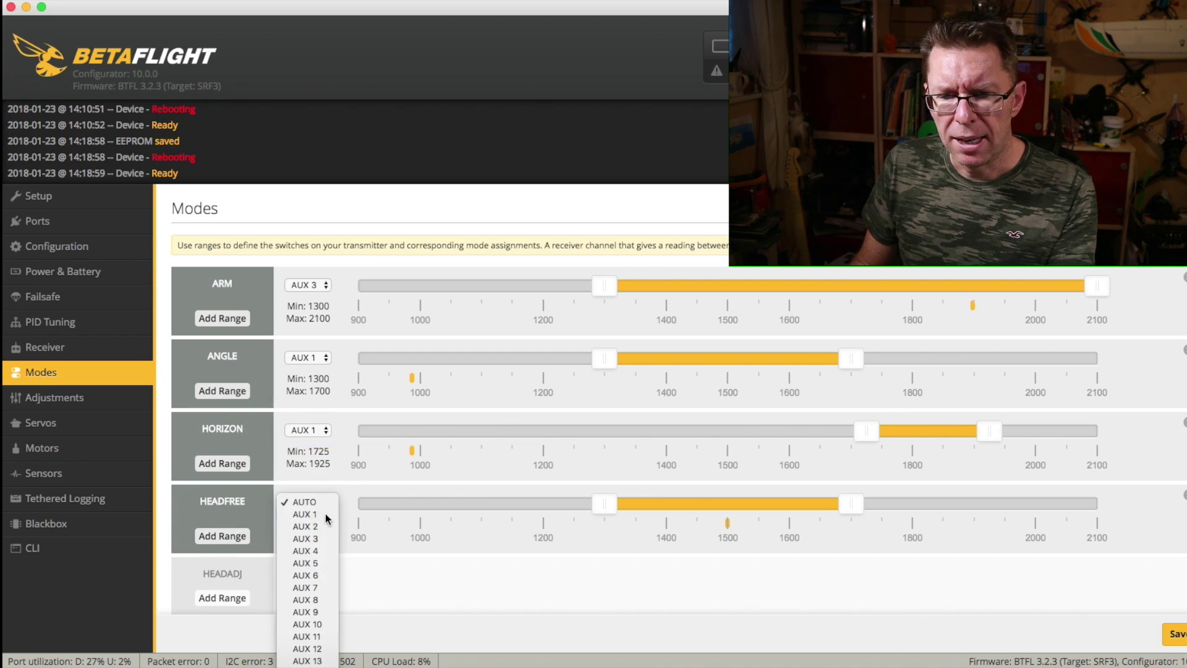
left_click(302, 513)
left_click_drag(715, 508, 1063, 498)
left_click_drag(856, 504, 1030, 505)
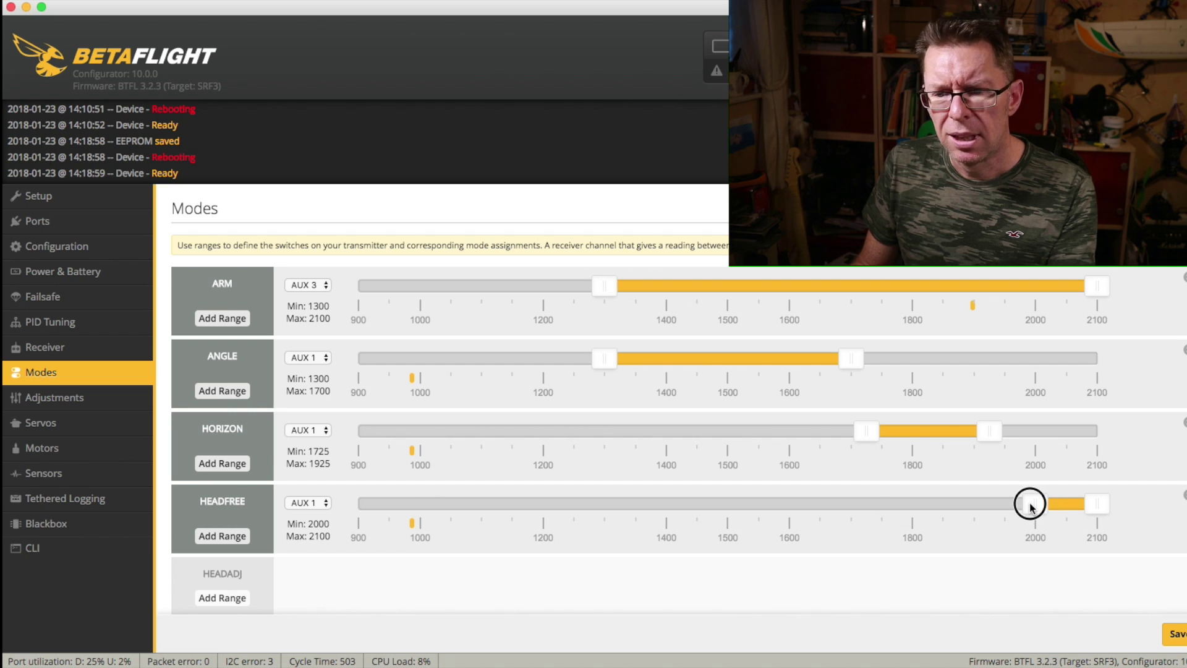
Delete the HORIZON and HEADFREE mode ranges and check the ARM and ANGLE ranges.
left_click(1186, 424)
left_click(1185, 485)
scroll(993, 443, "down", 2)
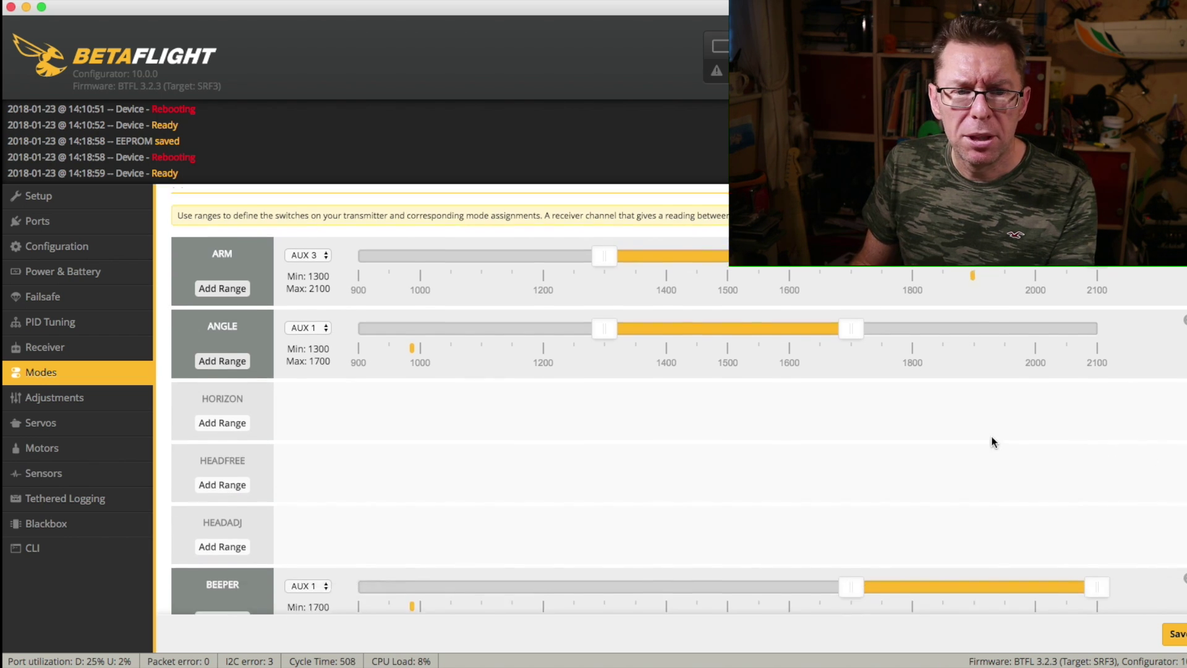
scroll(993, 443, "up", 1)
scroll(993, 443, "up", 1)
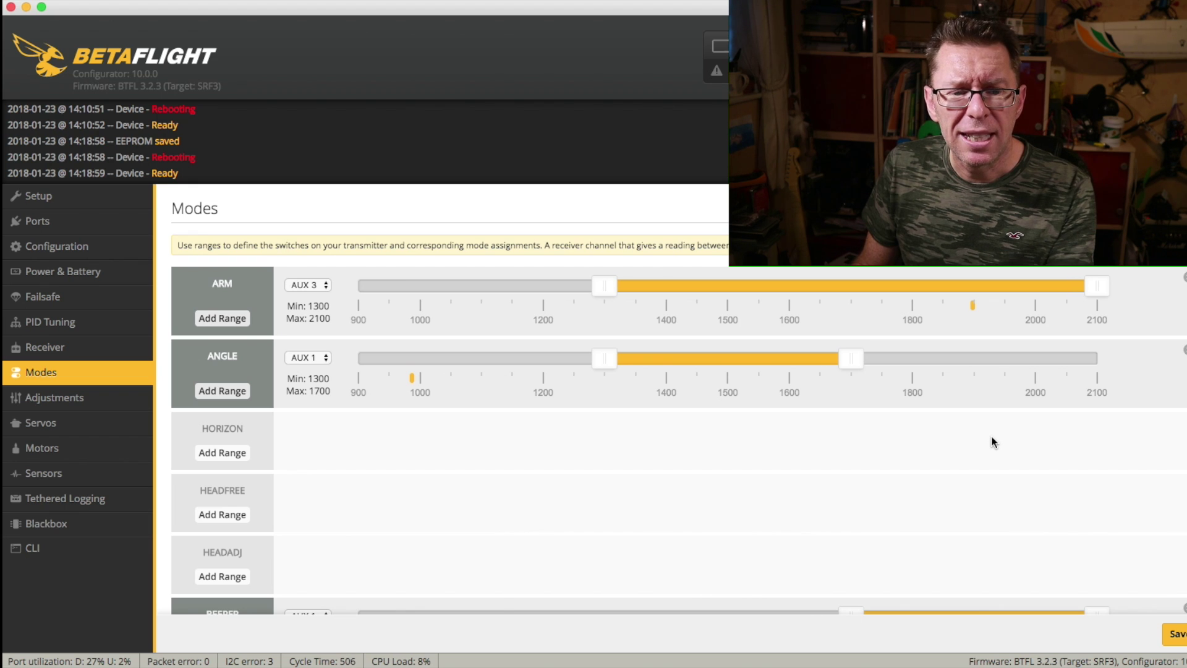
Assign the ARM mode range to channel AUX 2.
scroll(993, 442, "down", 3)
scroll(994, 443, "up", 3)
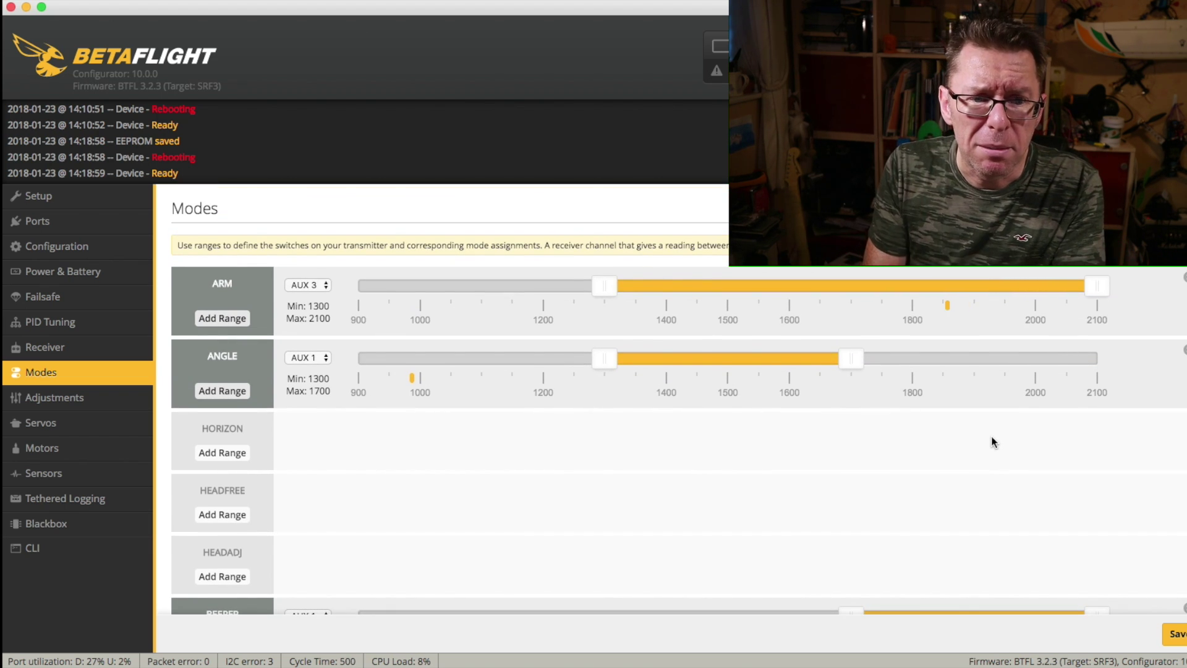
left_click(305, 284)
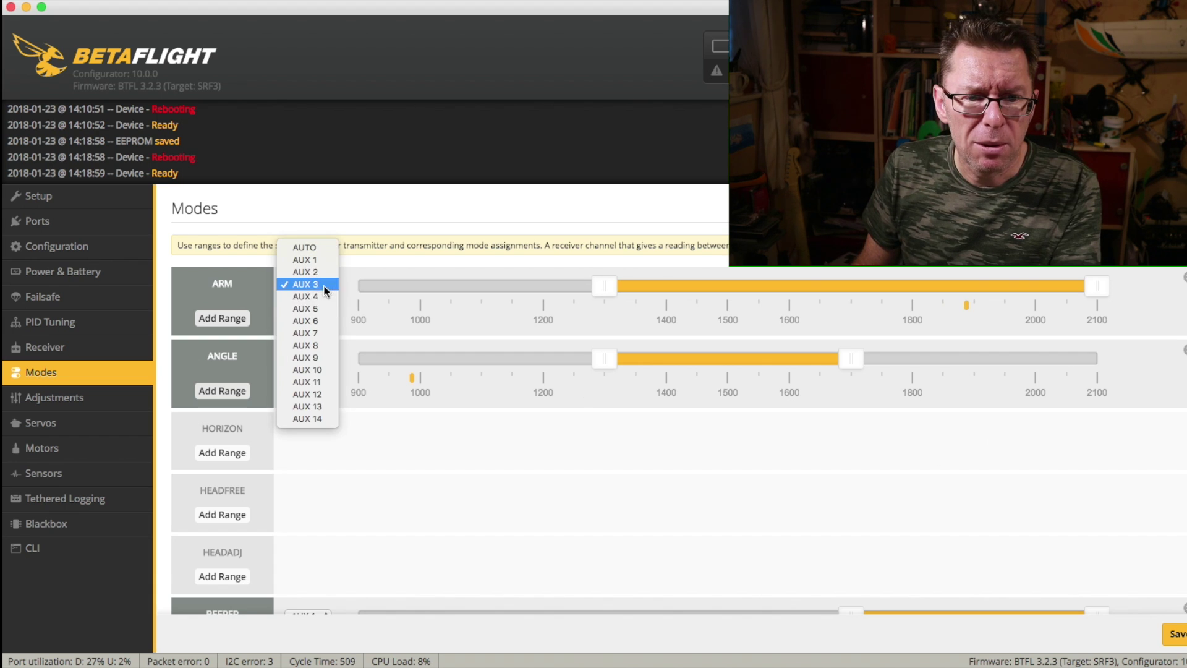
left_click(322, 270)
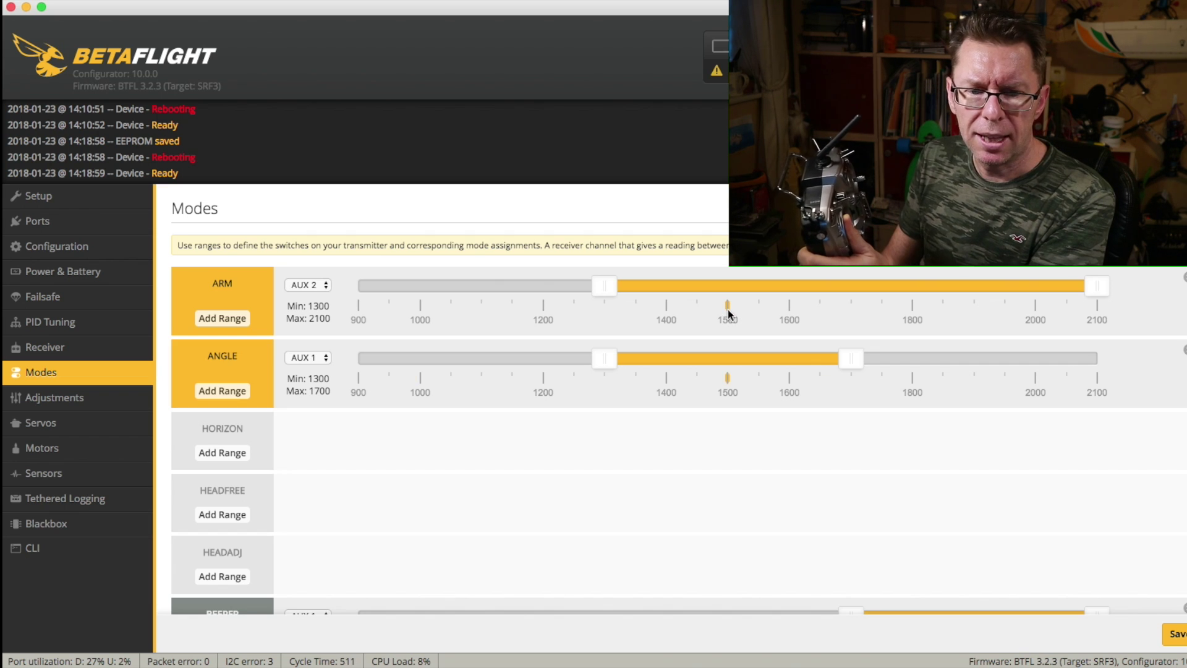
Check how the BEEPER range on AUX 1 and the AIR MODE range on AUX 2 respond to the transmitter switches.
scroll(729, 309, "down", 4)
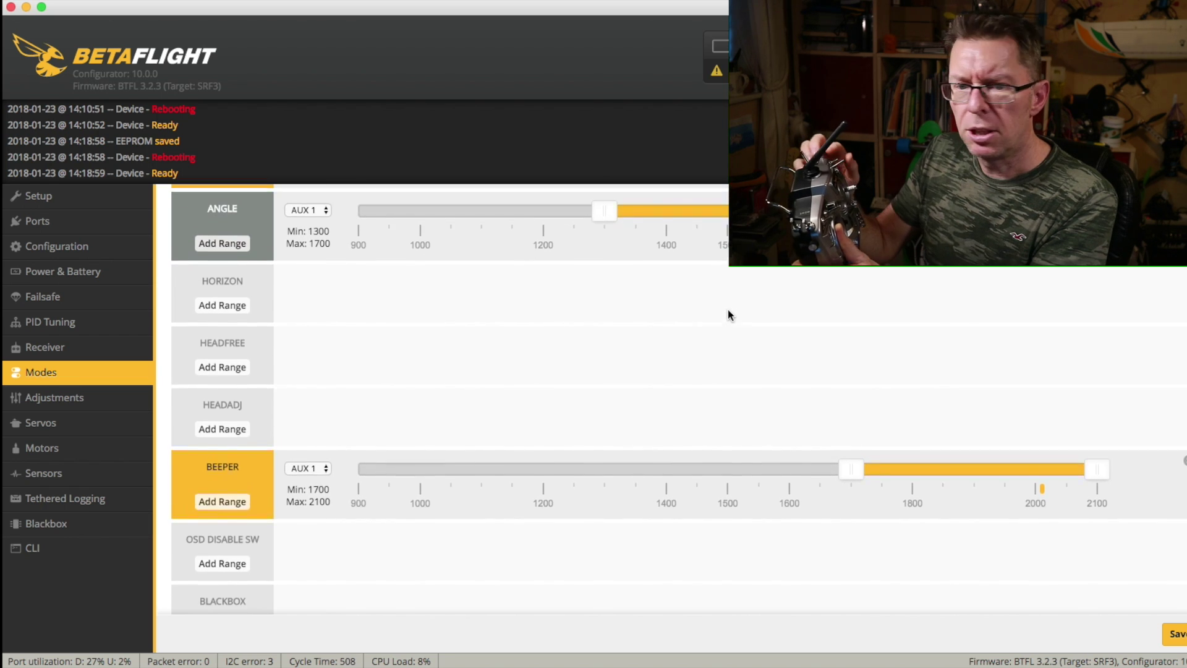
scroll(728, 309, "up", 1)
scroll(729, 309, "down", 3)
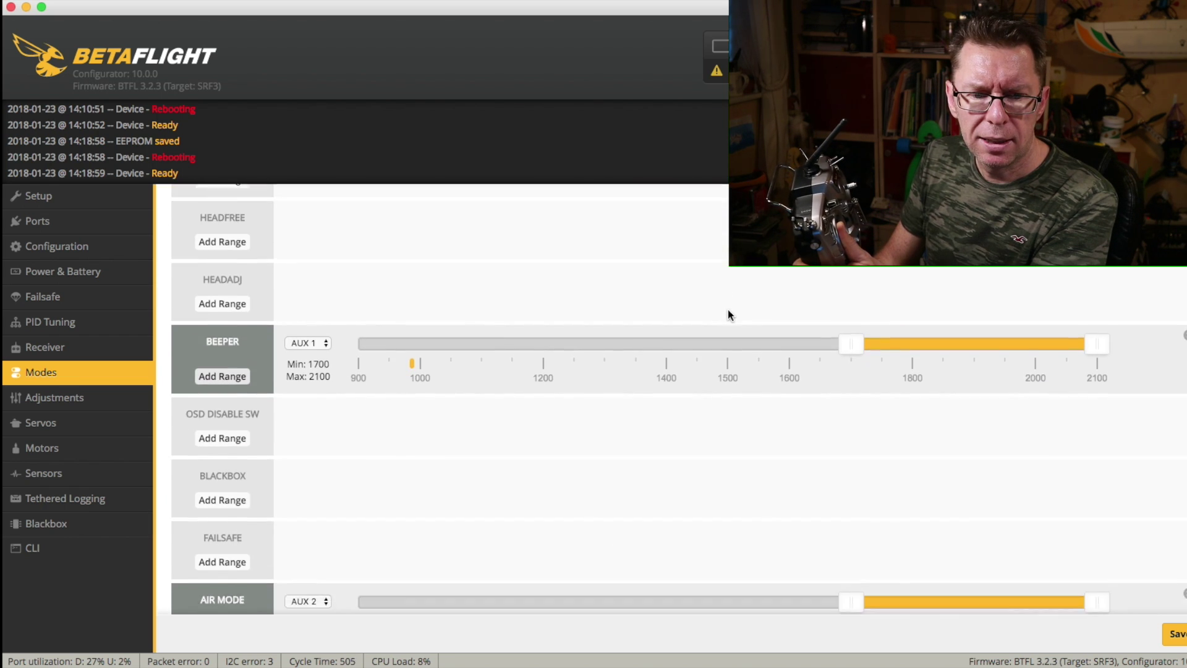
scroll(728, 315, "down", 5)
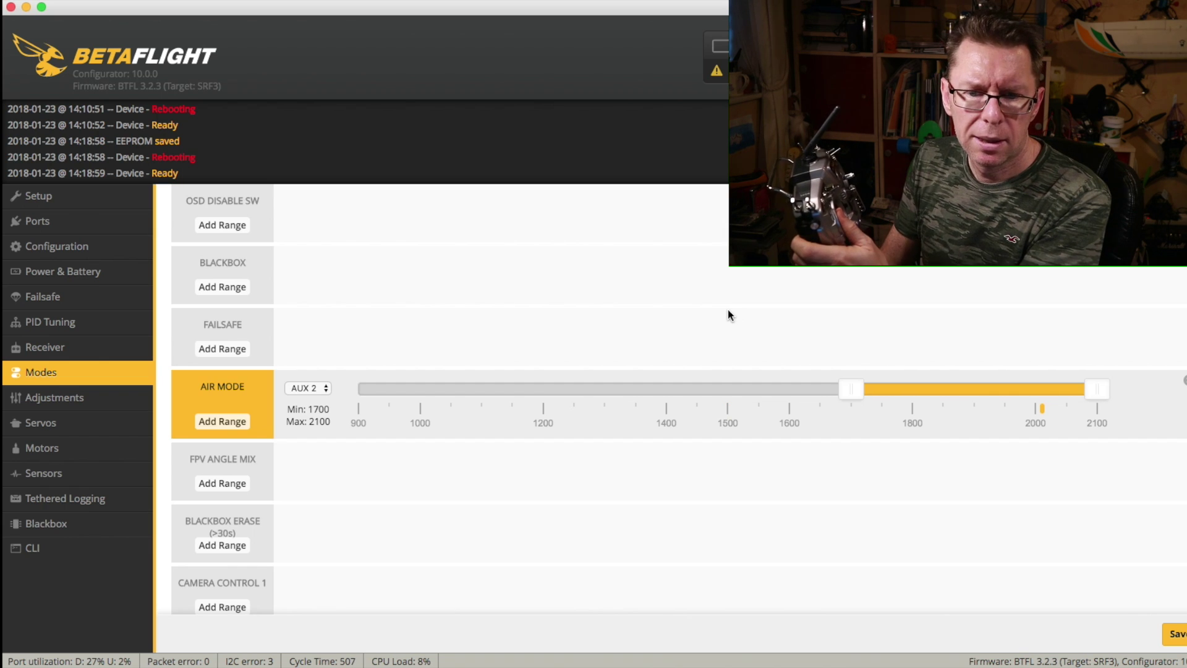
scroll(728, 315, "down", 4)
scroll(728, 314, "up", 10)
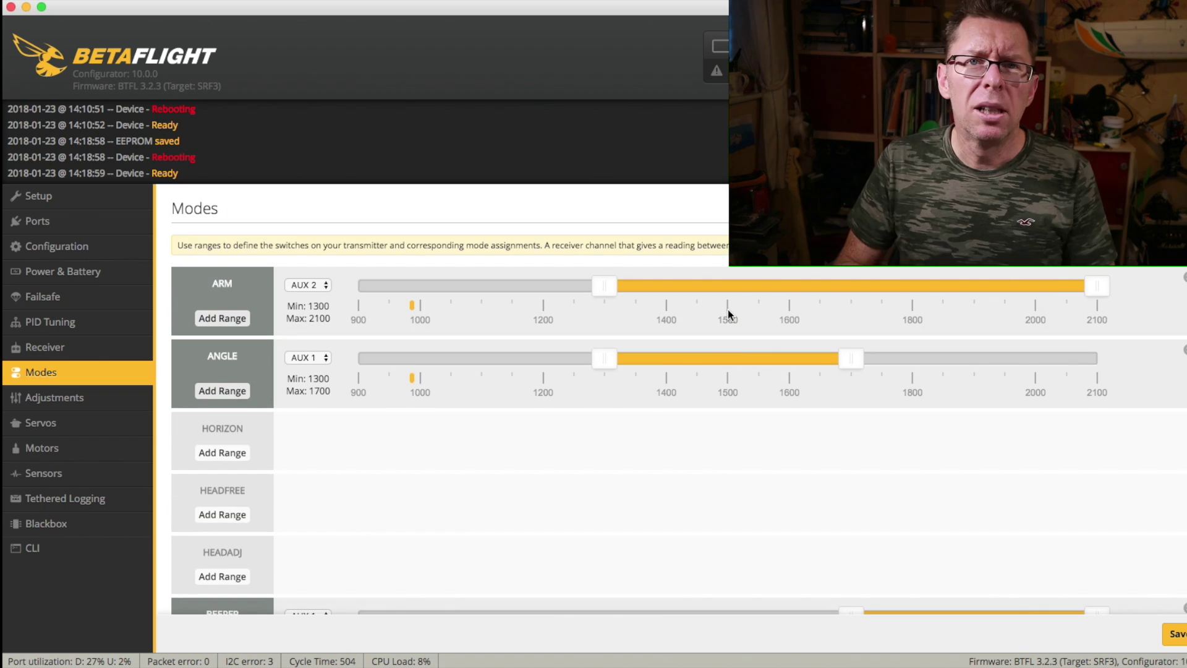